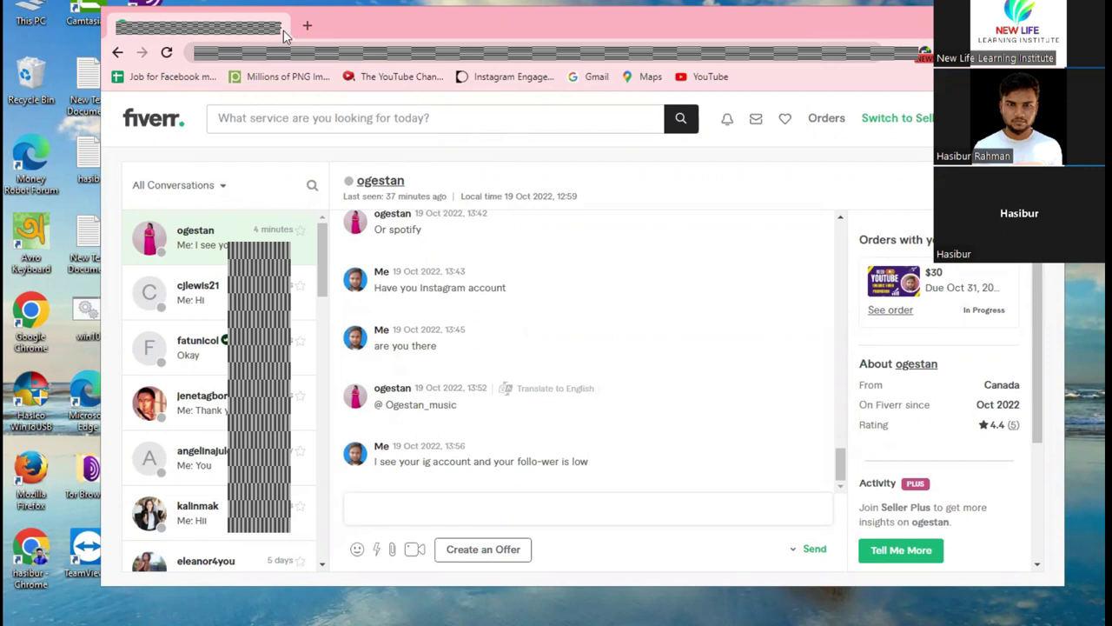
# Open the $10 YouTube promotion order due in about 11 hours from Manage Orders and start its delivery
pyautogui.click(116, 53)
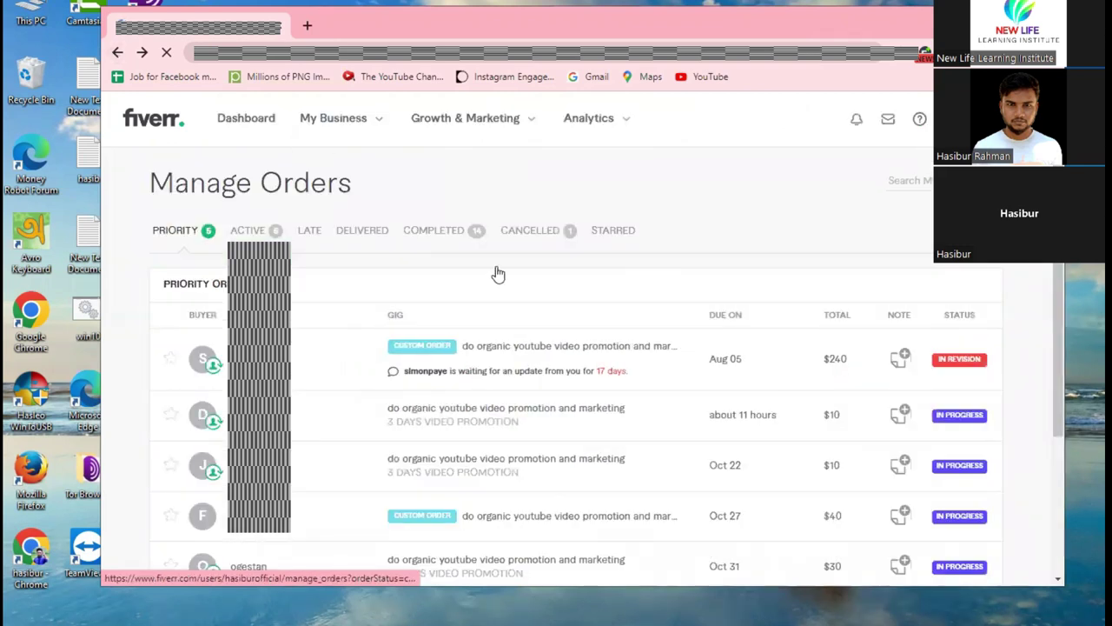
pyautogui.scroll(-1, 496, 273)
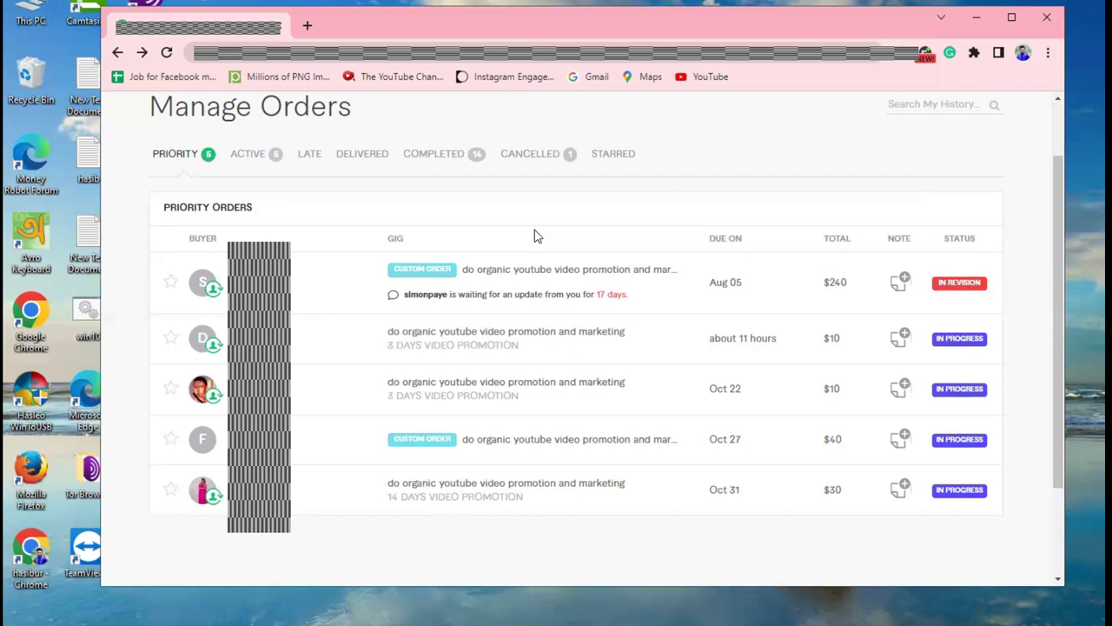
pyautogui.click(519, 335)
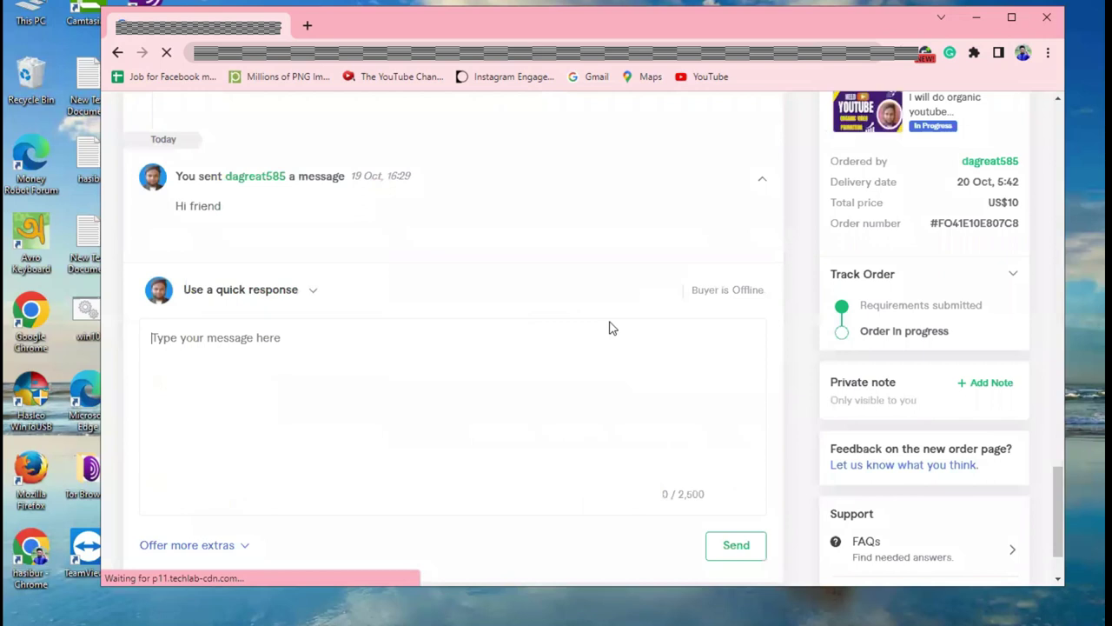
pyautogui.scroll(3, 608, 328)
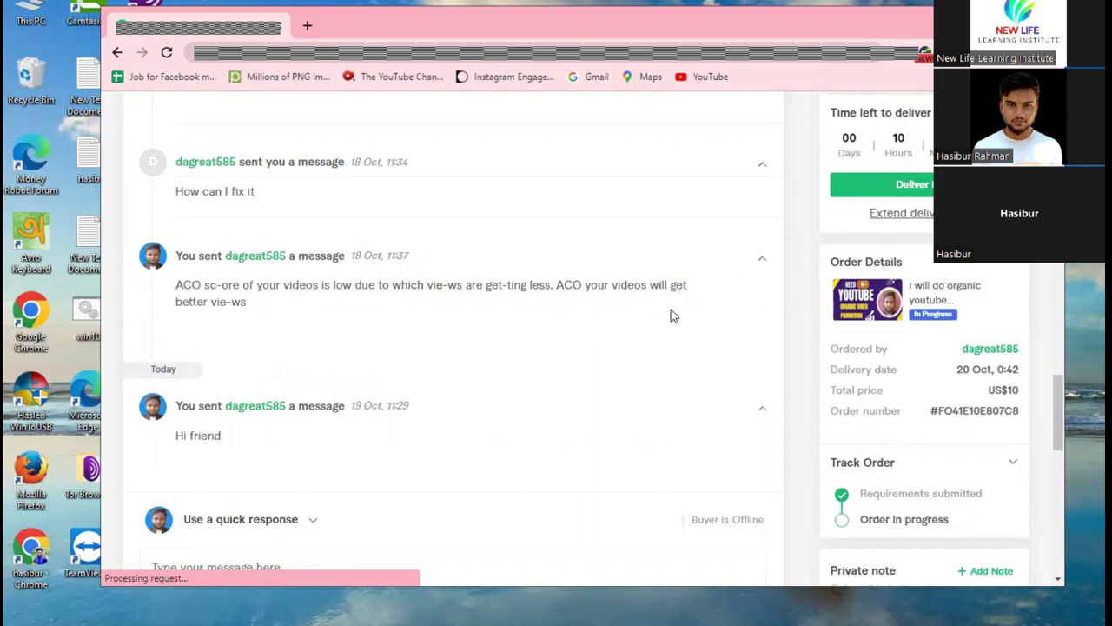
pyautogui.click(919, 186)
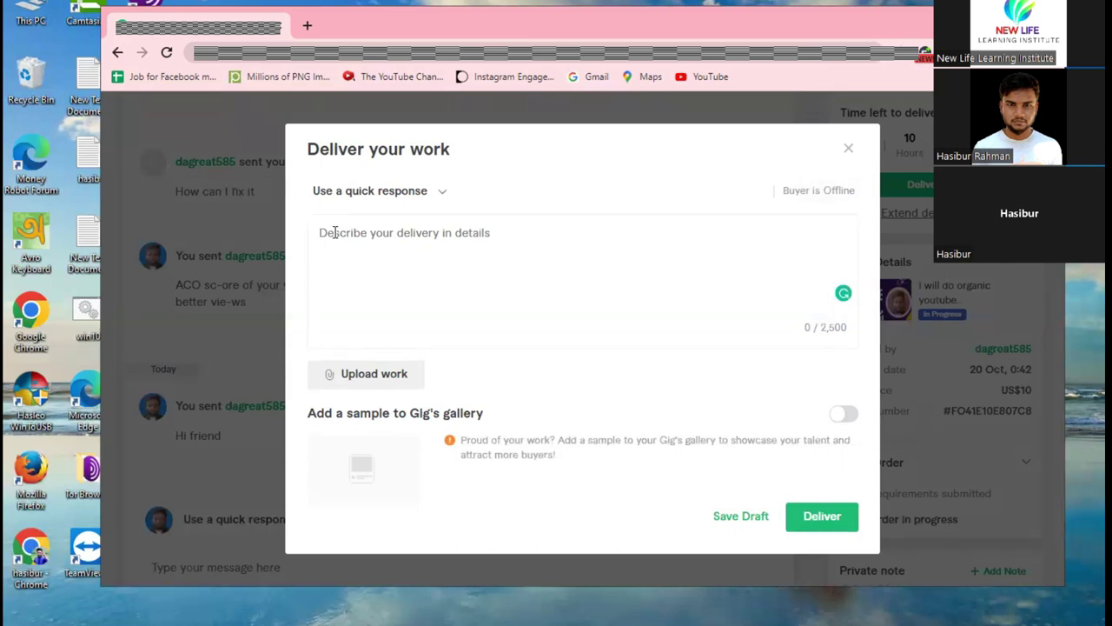
# Begin the delivery description with "Dear sir," and, on a new line, "I have done your job very well. I hope"
pyautogui.write('Dear')
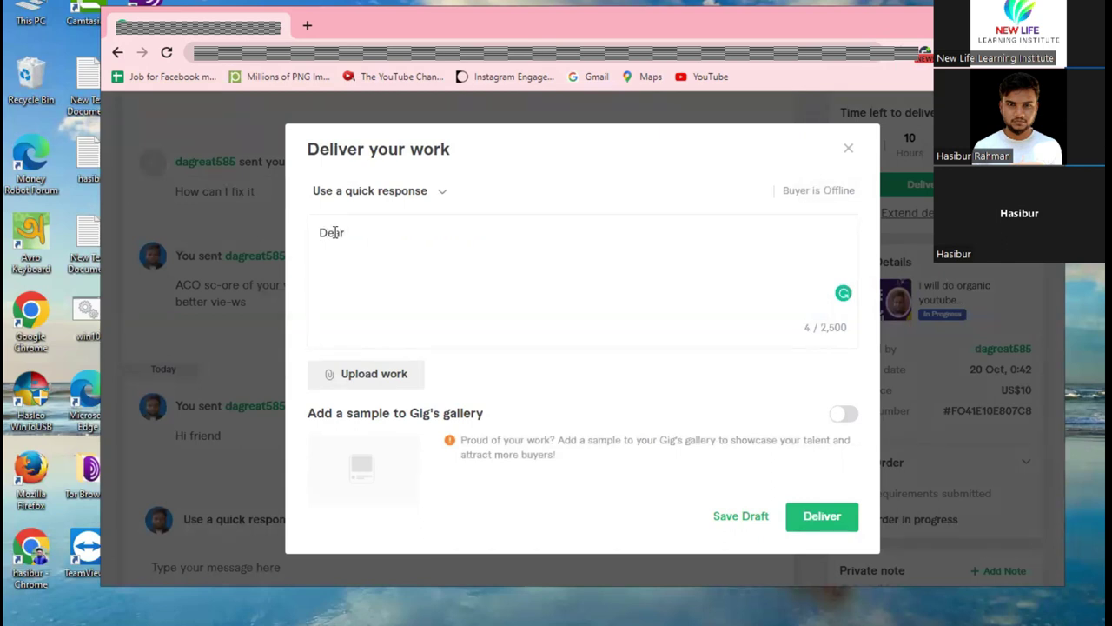
pyautogui.write('  sir,')
pyautogui.press('Return')
pyautogui.write('sir, I')
pyautogui.write(' h')
pyautogui.write('ave')
pyautogui.write(' done ')
pyautogui.write('your jo')
pyautogui.write('b')
pyautogui.write(' v')
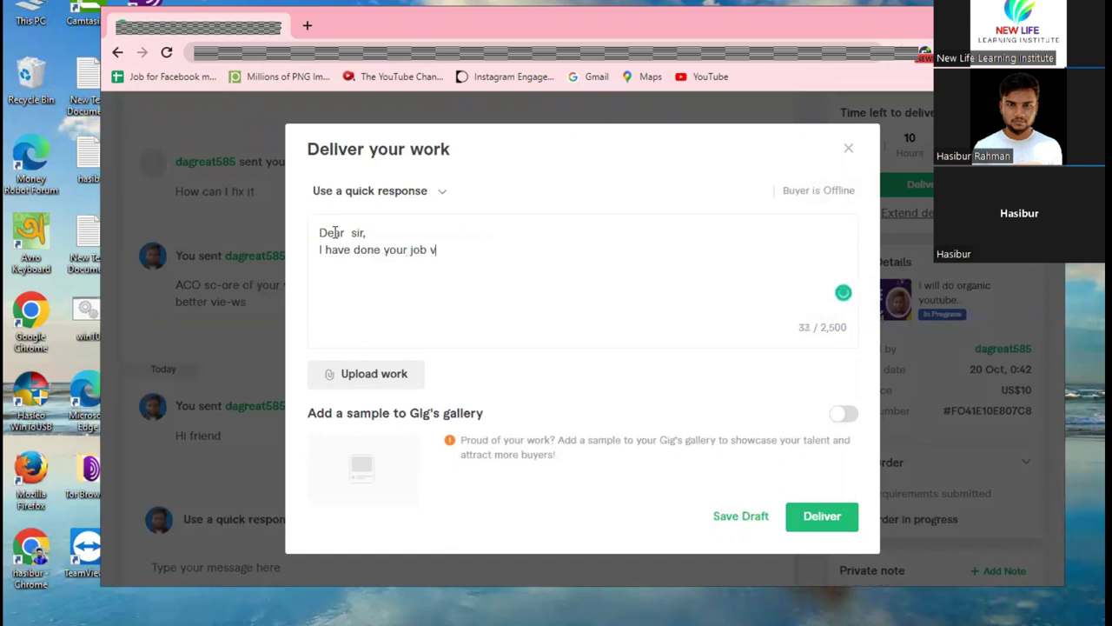
pyautogui.write('ery well. I hope ')
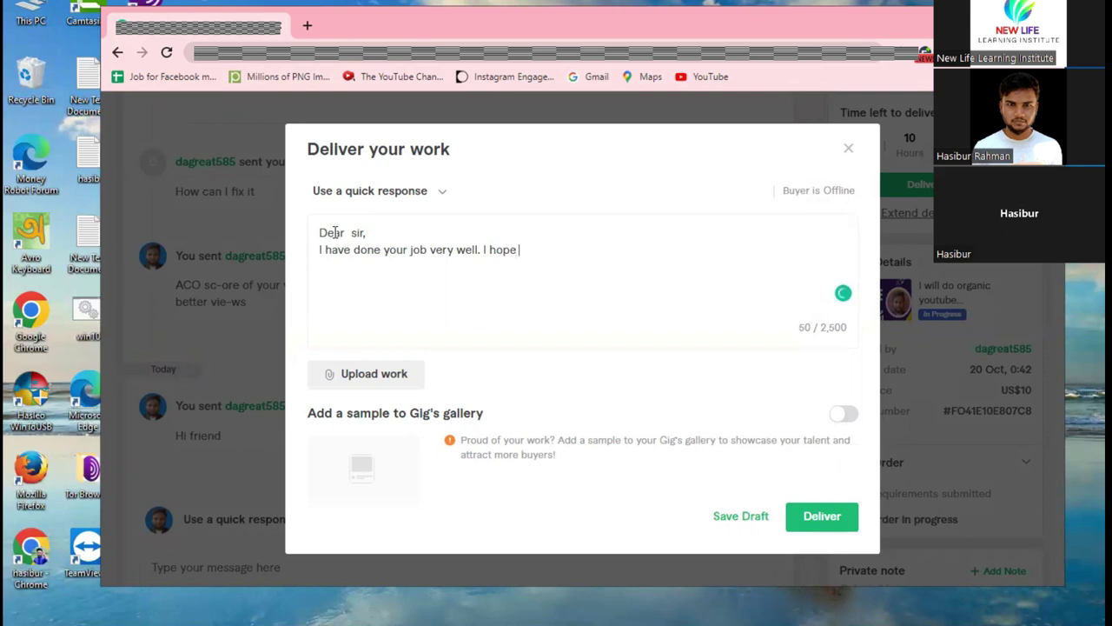
# Continue the delivery description with "you will be satisfied with my work and our relationship will be built"
pyautogui.write('you will be satis')
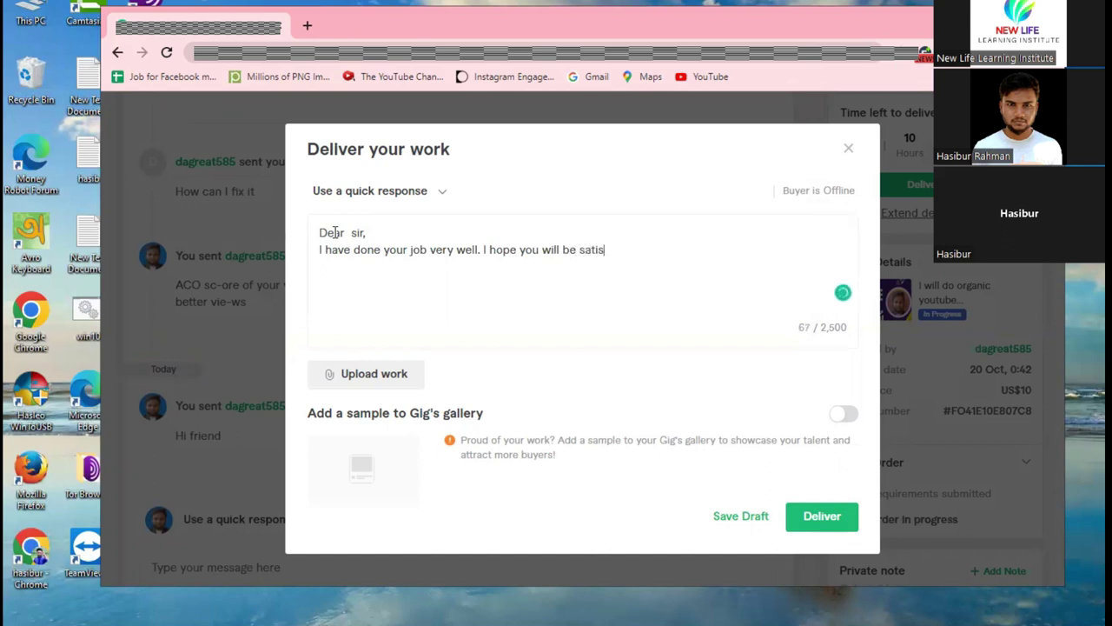
pyautogui.write('fied with my')
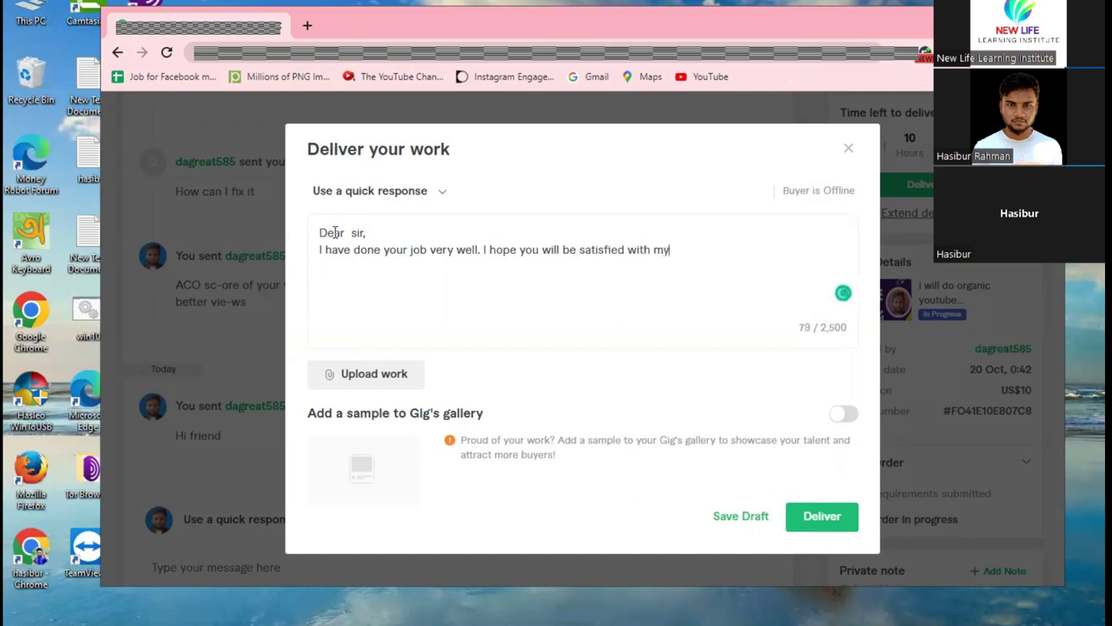
pyautogui.write(' work and our relati')
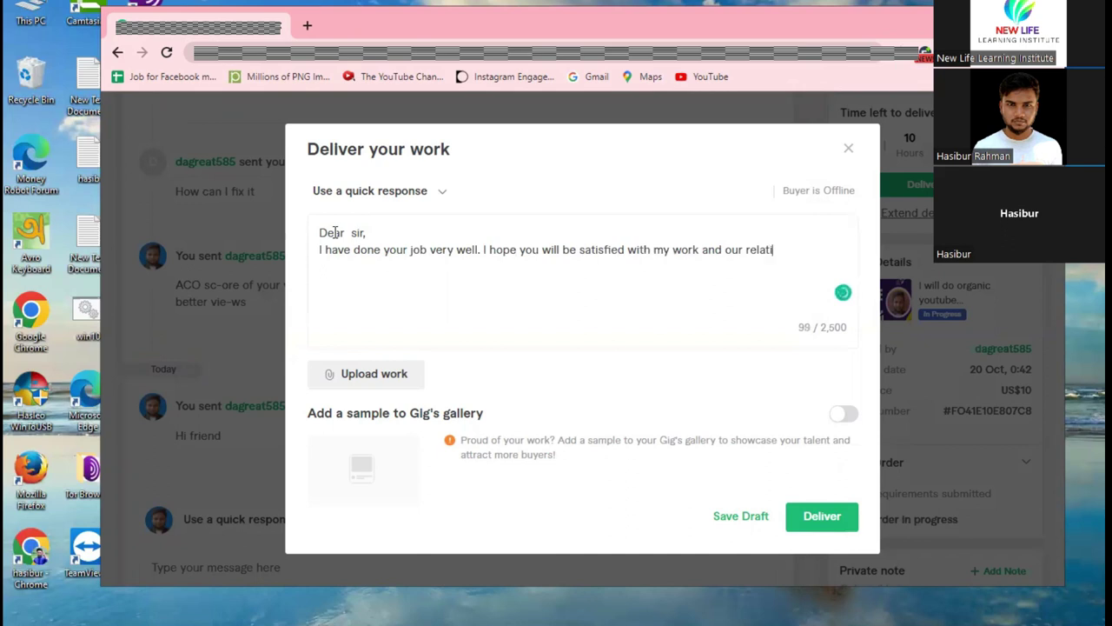
pyautogui.write('onship')
pyautogui.write('will be built')
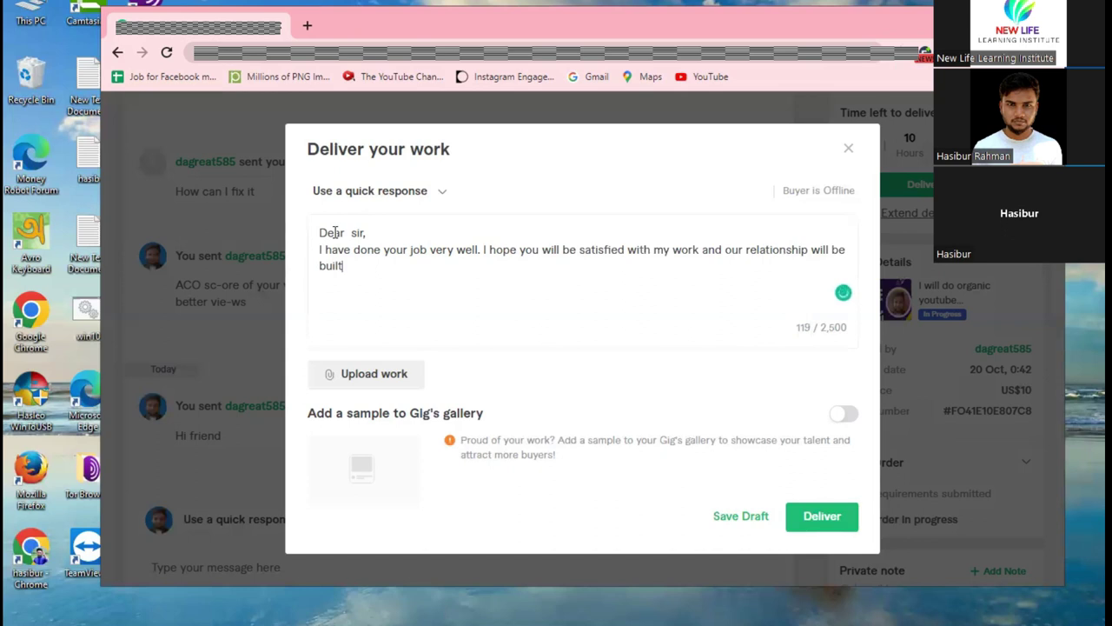
# Insert the word "longest" before "relationship" in the delivery description
pyautogui.click(741, 251)
pyautogui.write('l')
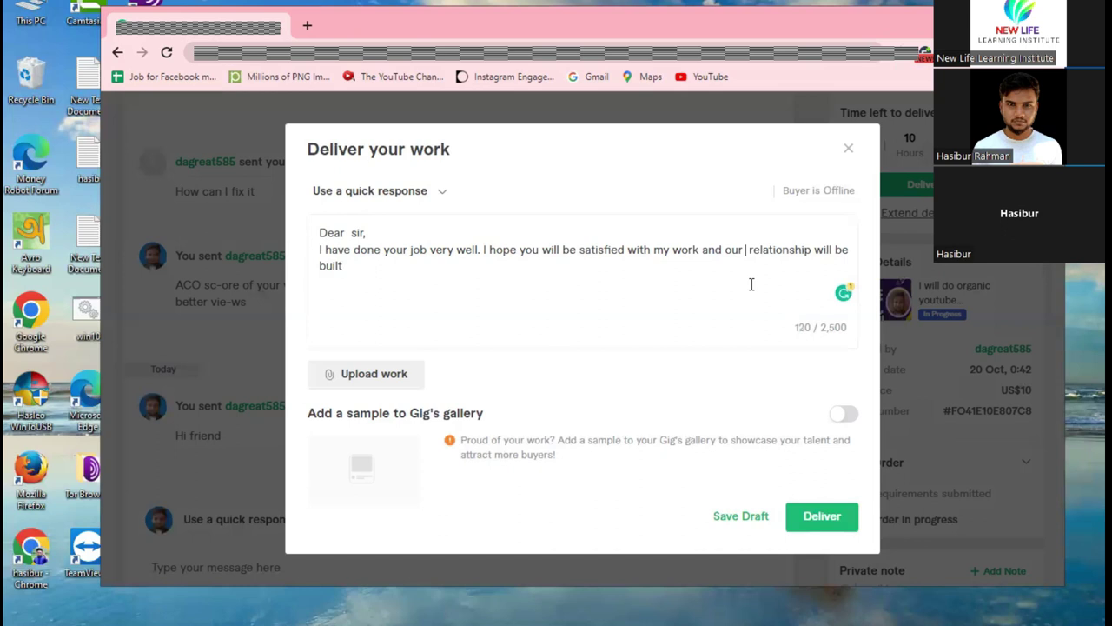
pyautogui.write('on')
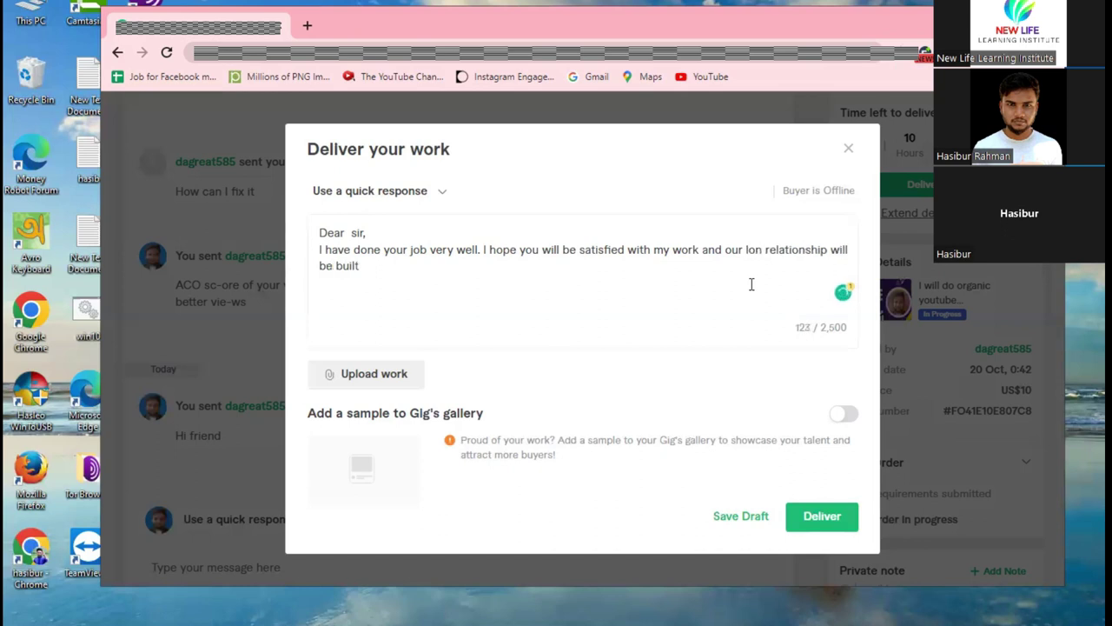
pyautogui.press('BackSpace')
pyautogui.press('BackSpace')
pyautogui.press('BackSpace')
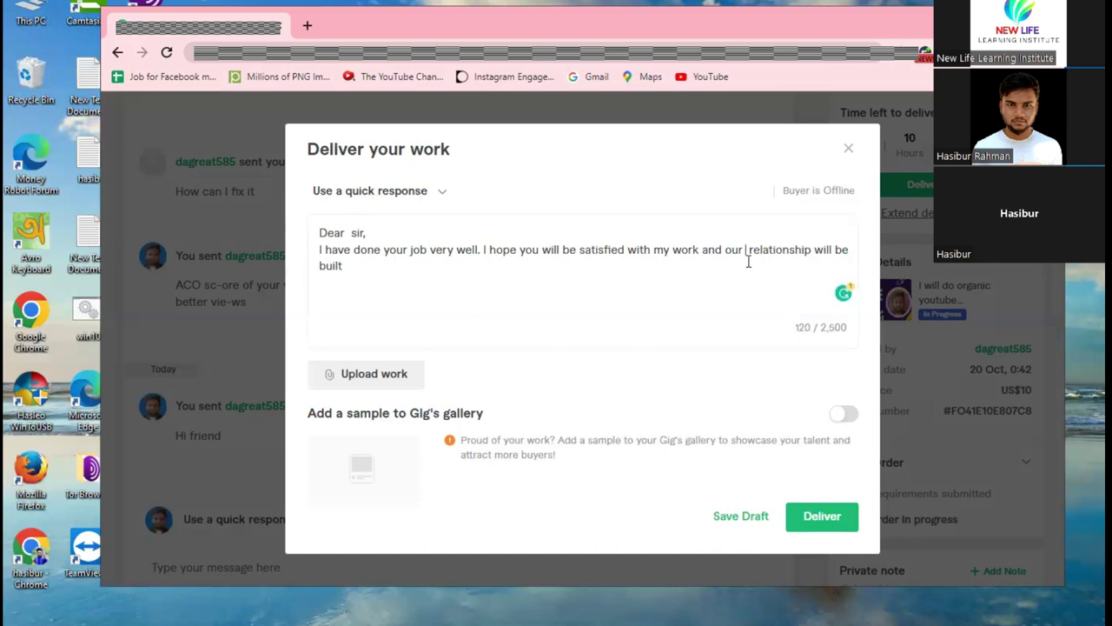
pyautogui.write('longe')
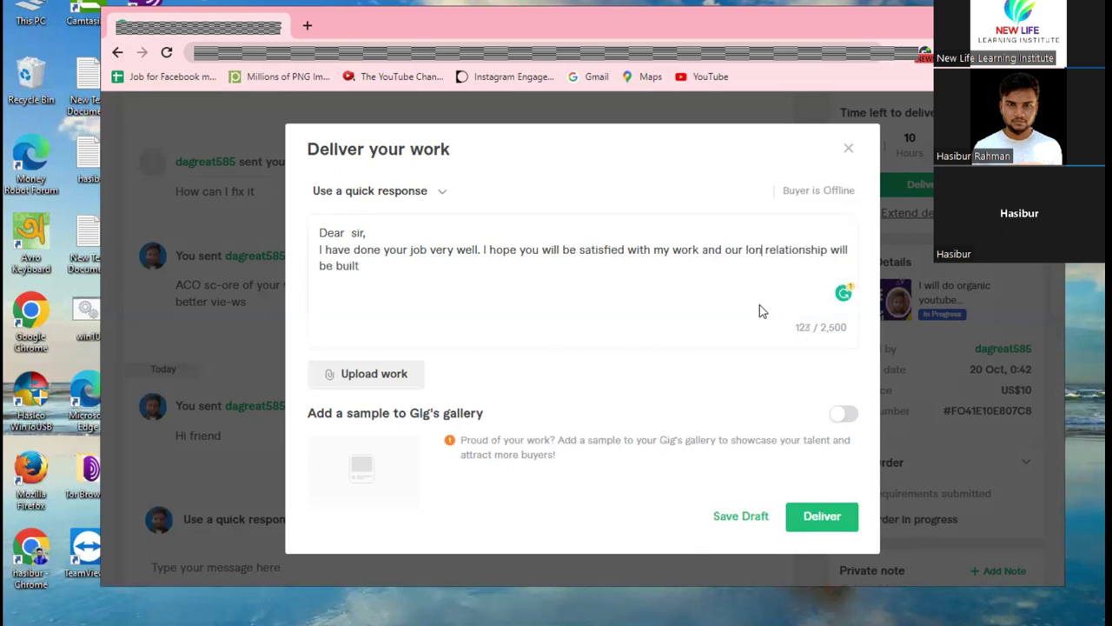
pyautogui.write('st')
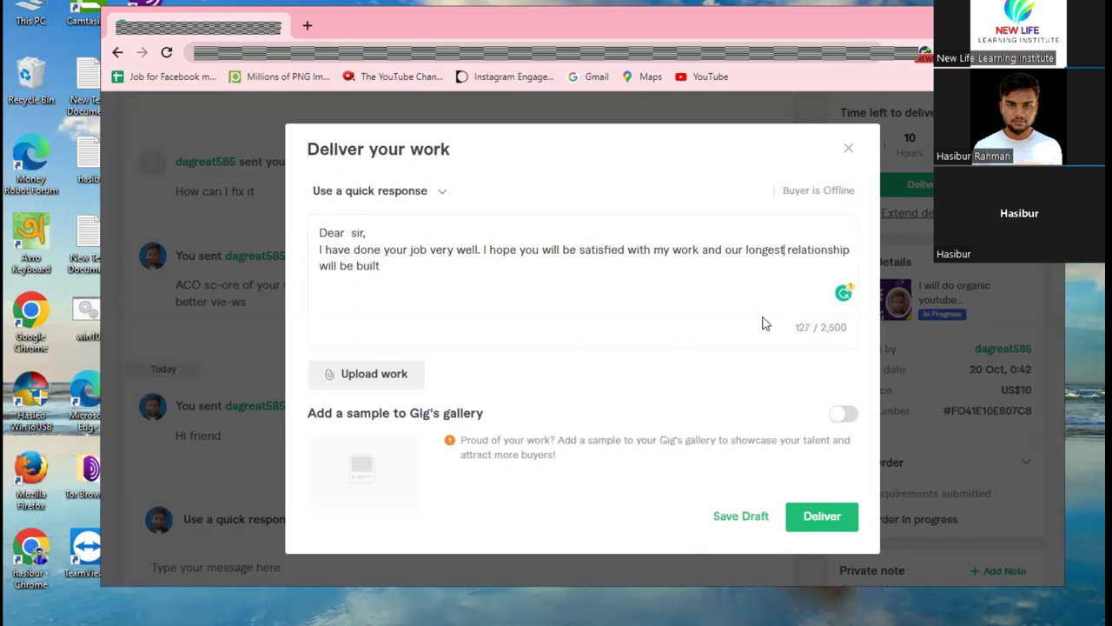
# Finish the delivery description by adding "through this work." after "built"
pyautogui.click(398, 266)
pyautogui.write('through')
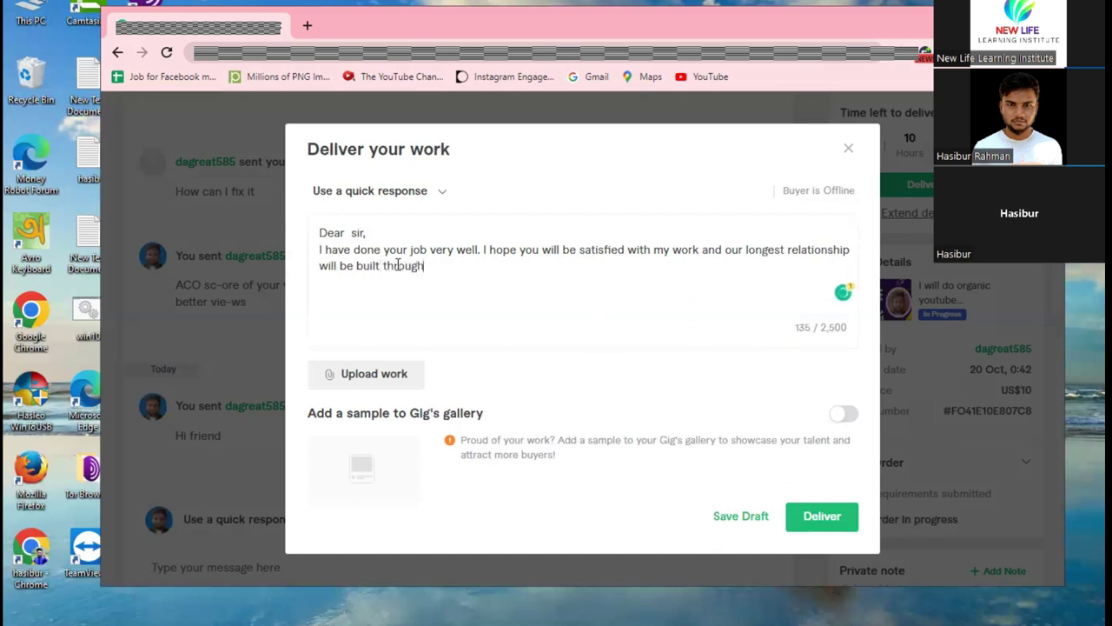
pyautogui.write(' this work.')
pyautogui.click(378, 379)
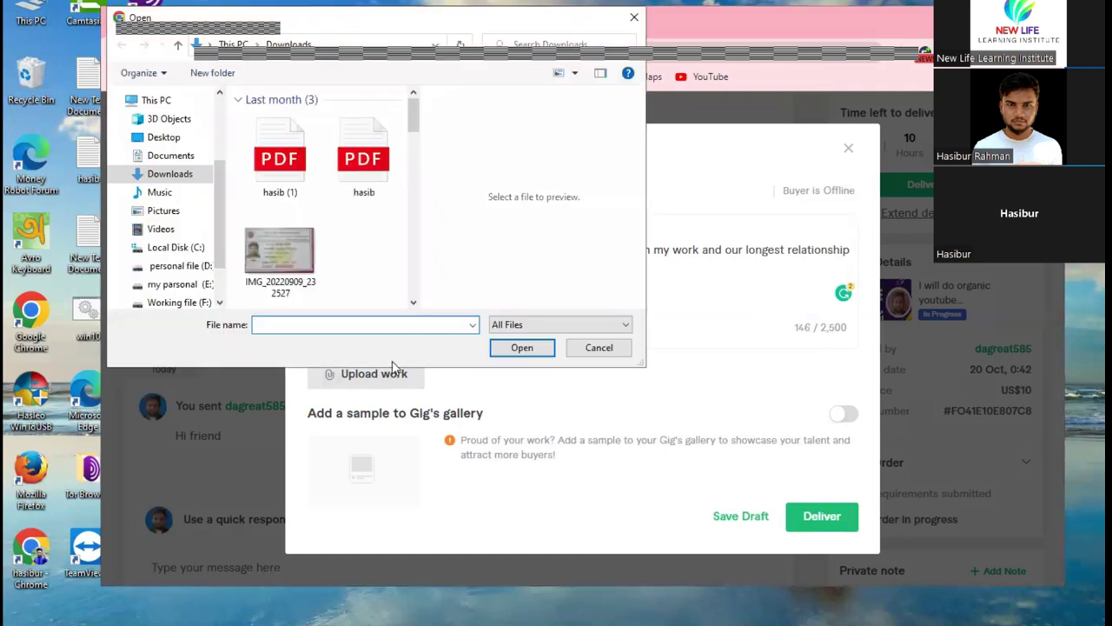
pyautogui.click(173, 159)
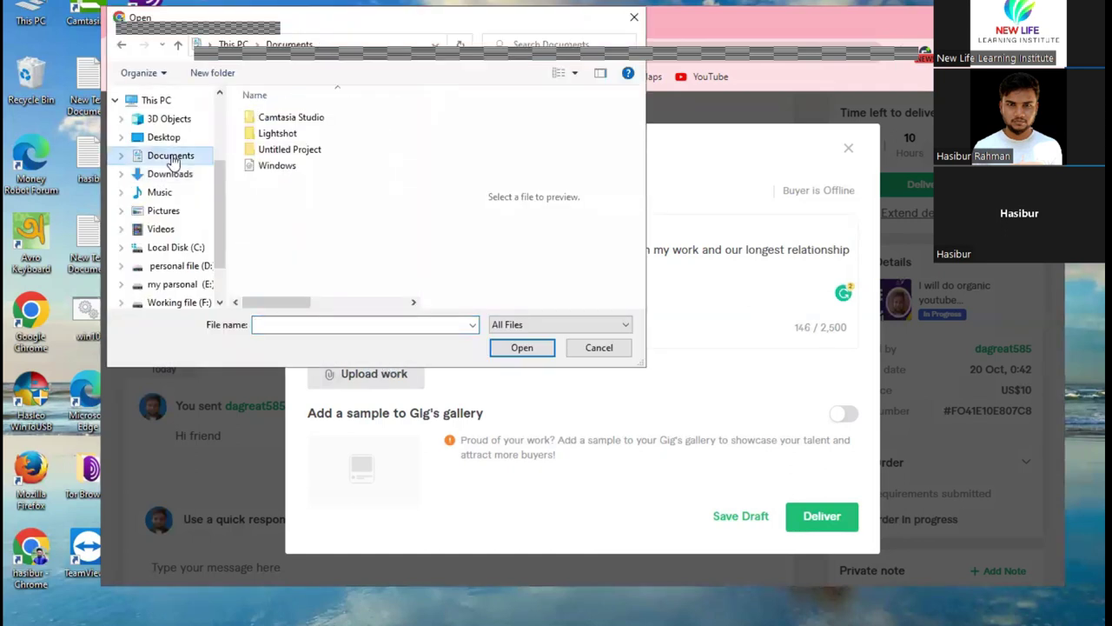
pyautogui.doubleClick(280, 133)
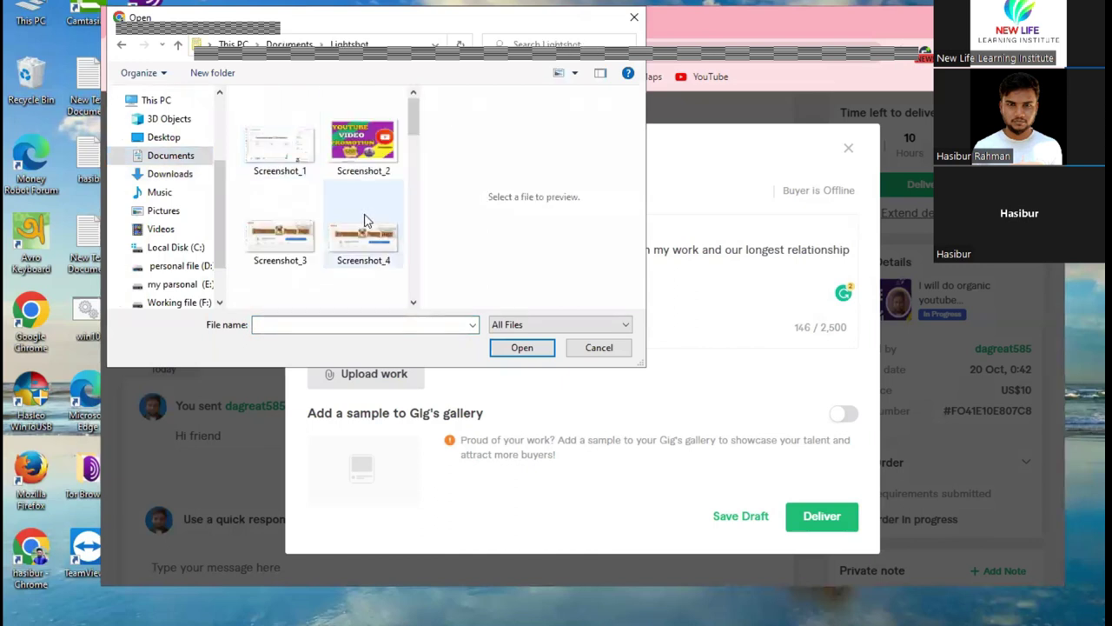
pyautogui.scroll(-8, 367, 217)
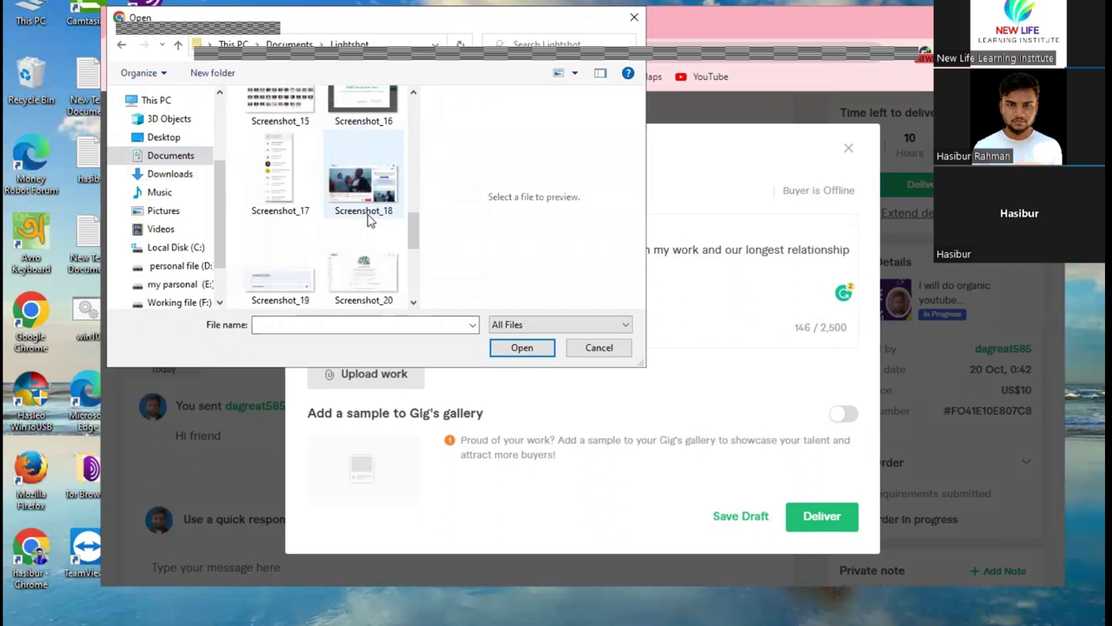
pyautogui.scroll(-1, 368, 219)
pyautogui.scroll(1, 368, 220)
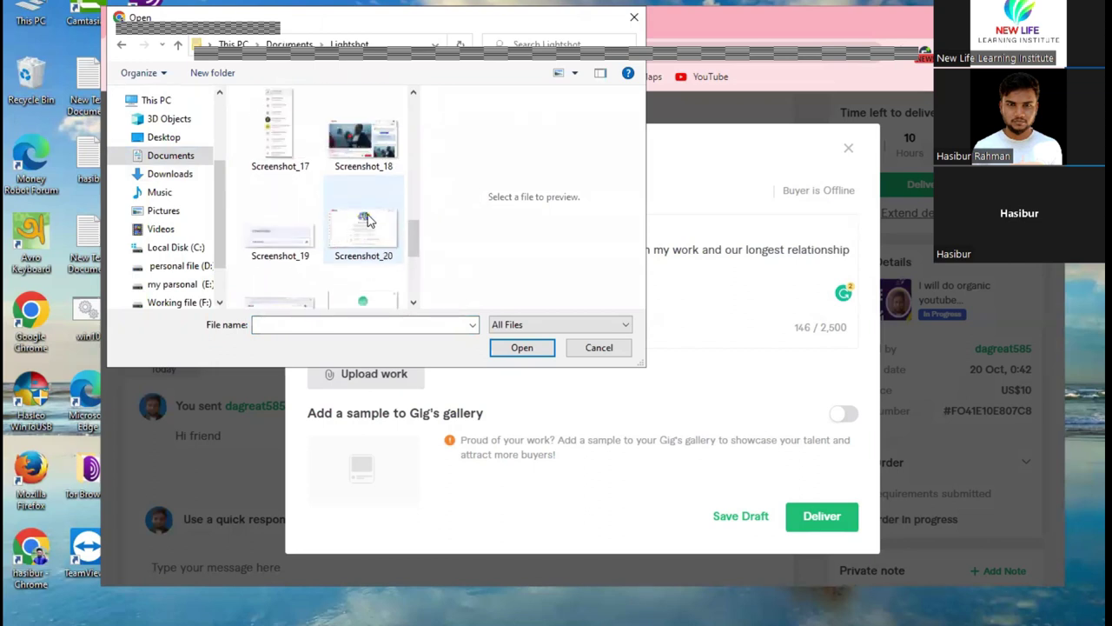
pyautogui.scroll(-3, 367, 220)
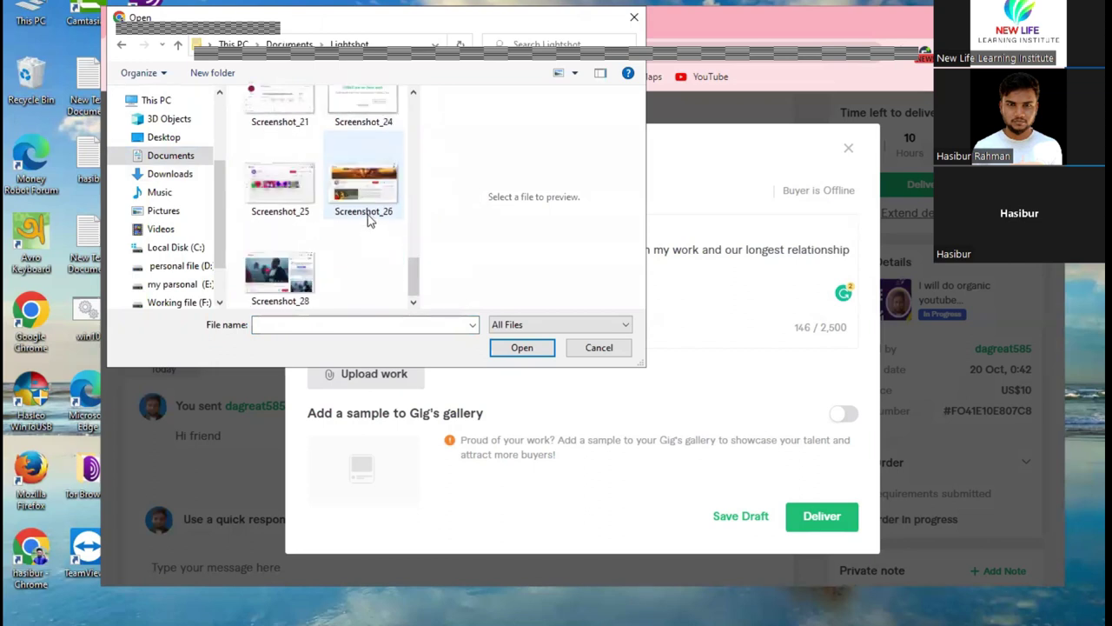
pyautogui.scroll(3, 367, 217)
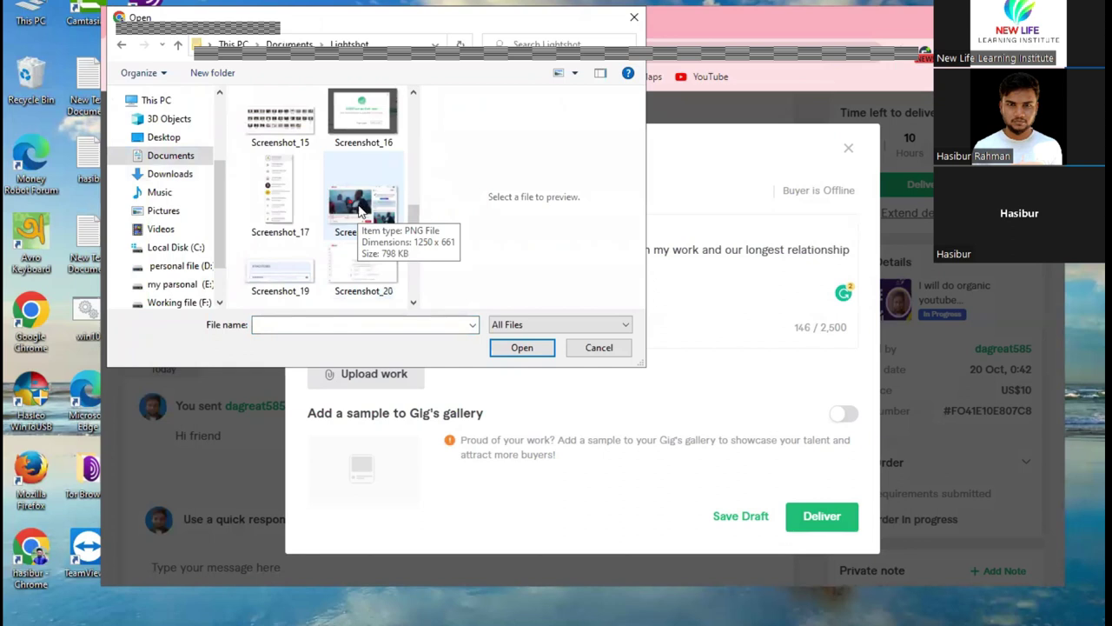
pyautogui.click(362, 211)
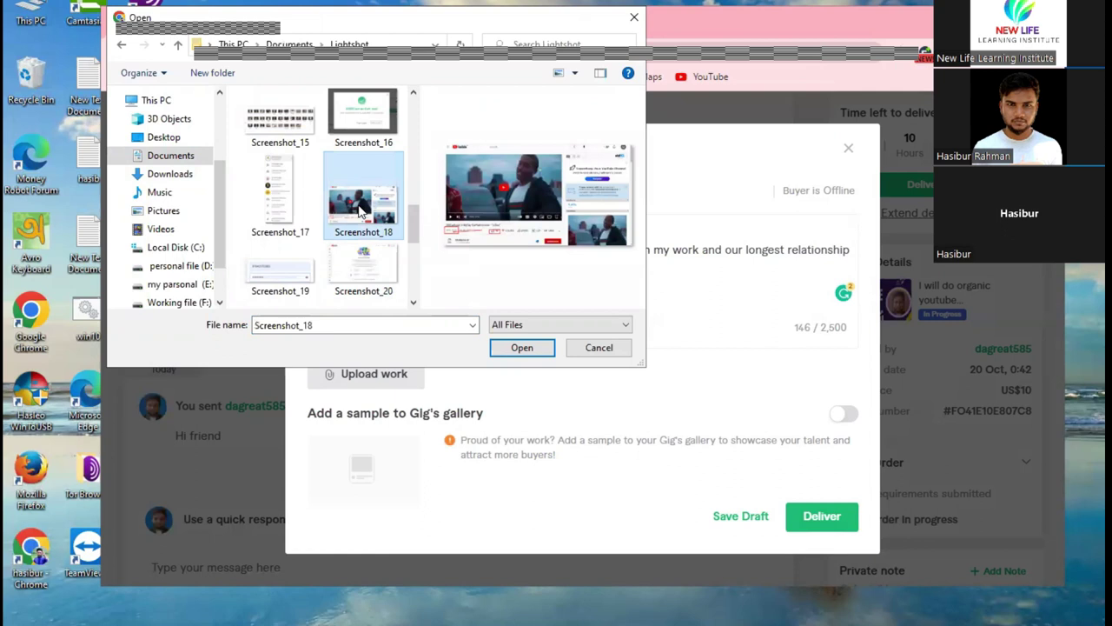
pyautogui.click(600, 349)
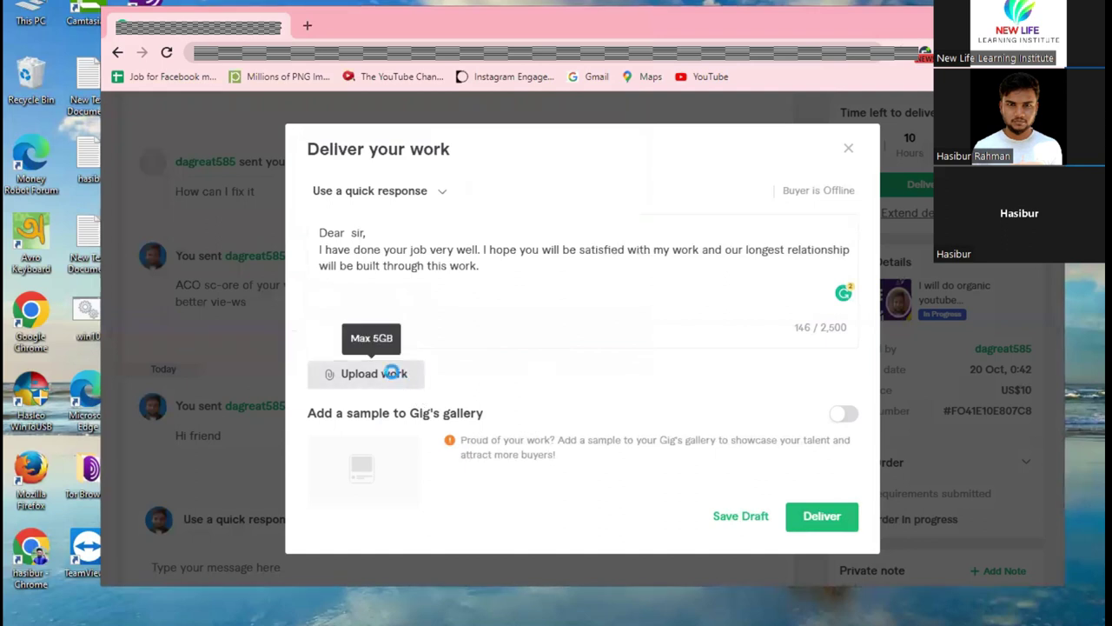
# Start uploading work for the delivery and select Screenshot_28 in the Lightshot folder under Documents
pyautogui.click(393, 376)
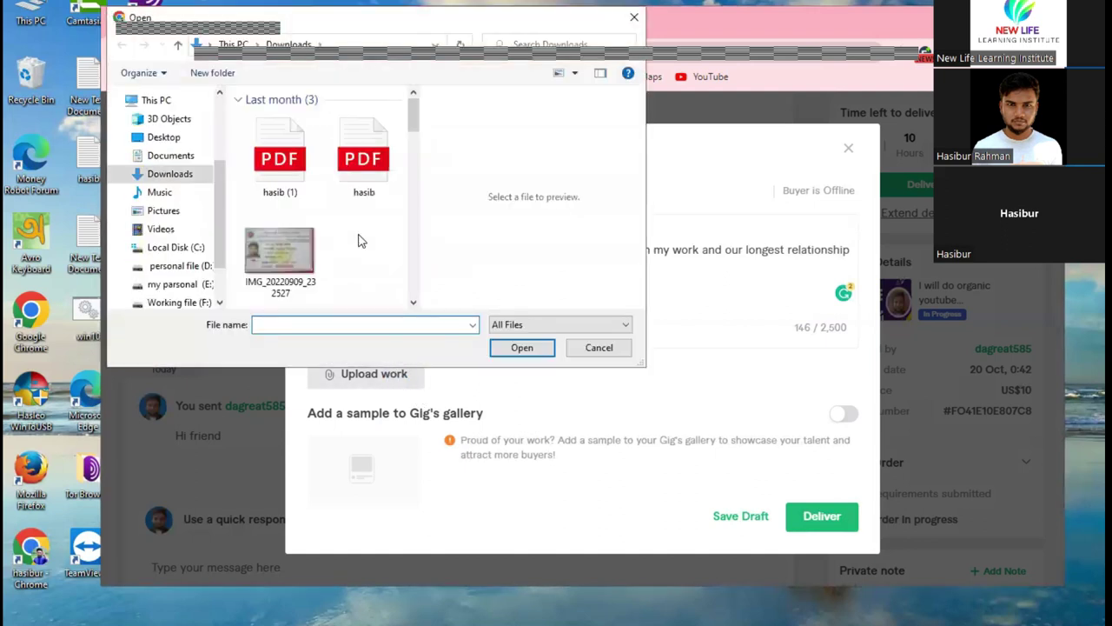
pyautogui.scroll(-3, 360, 241)
pyautogui.scroll(-6, 361, 241)
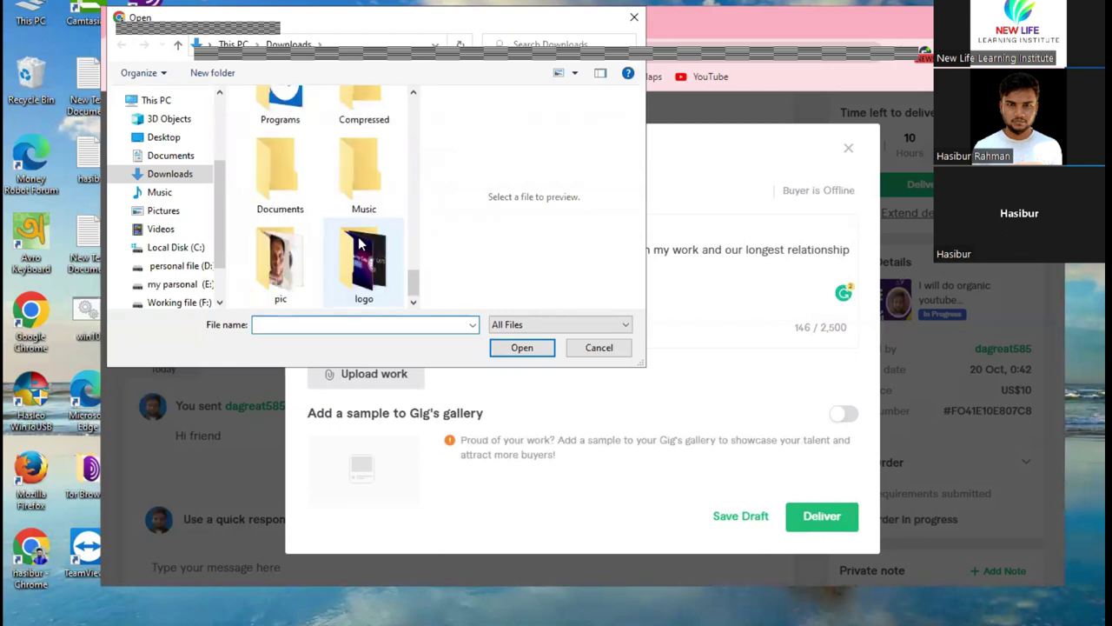
pyautogui.click(178, 157)
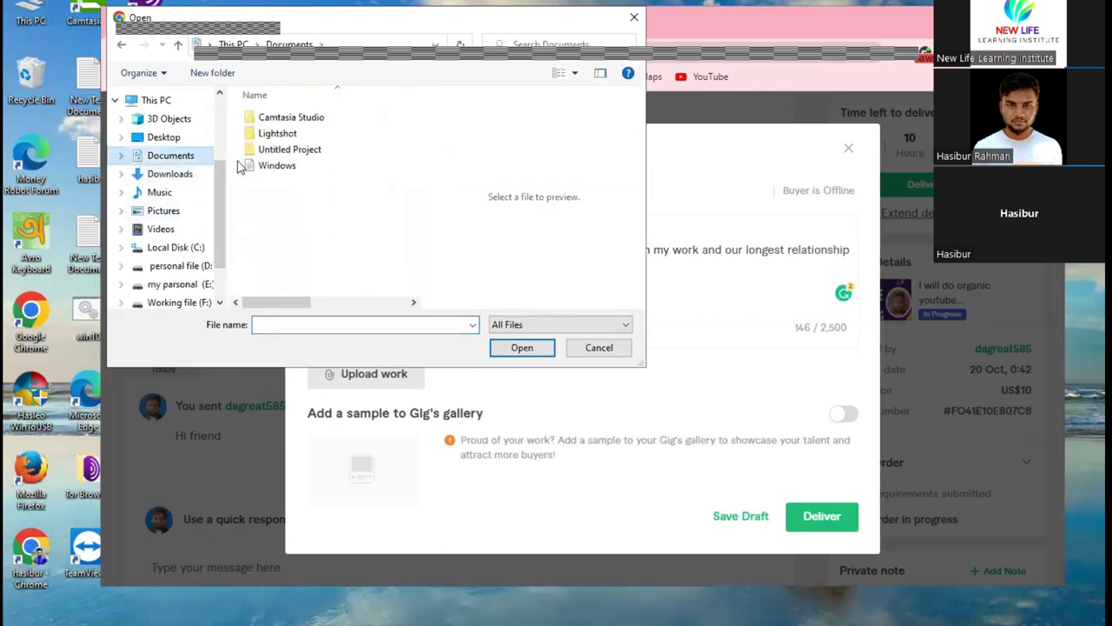
pyautogui.click(276, 136)
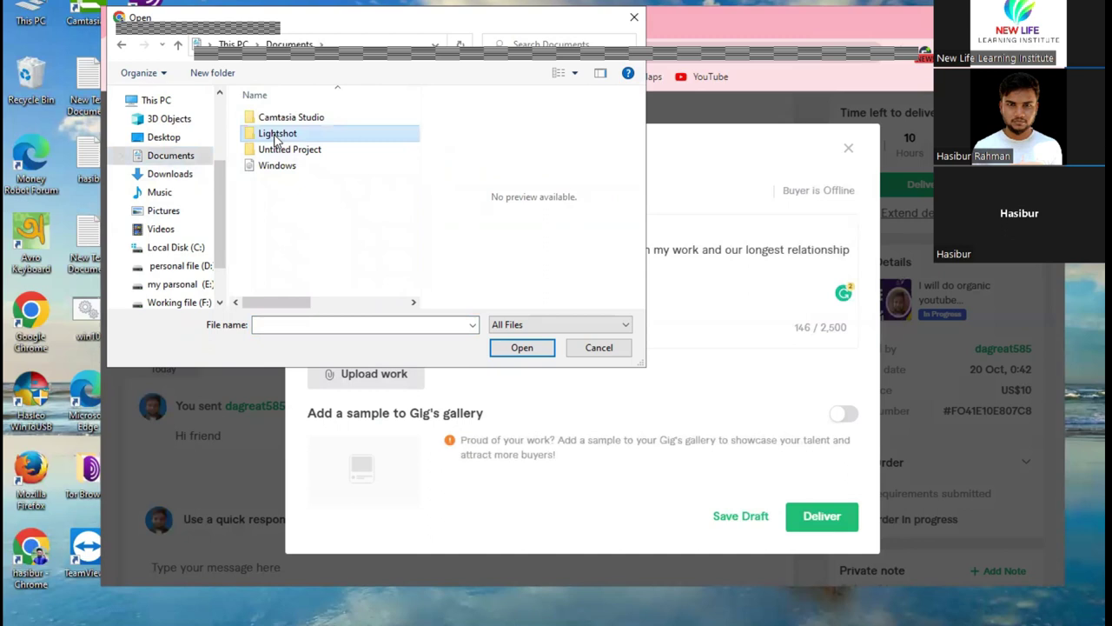
pyautogui.doubleClick(276, 136)
pyautogui.scroll(-3, 340, 240)
pyautogui.scroll(-5, 342, 235)
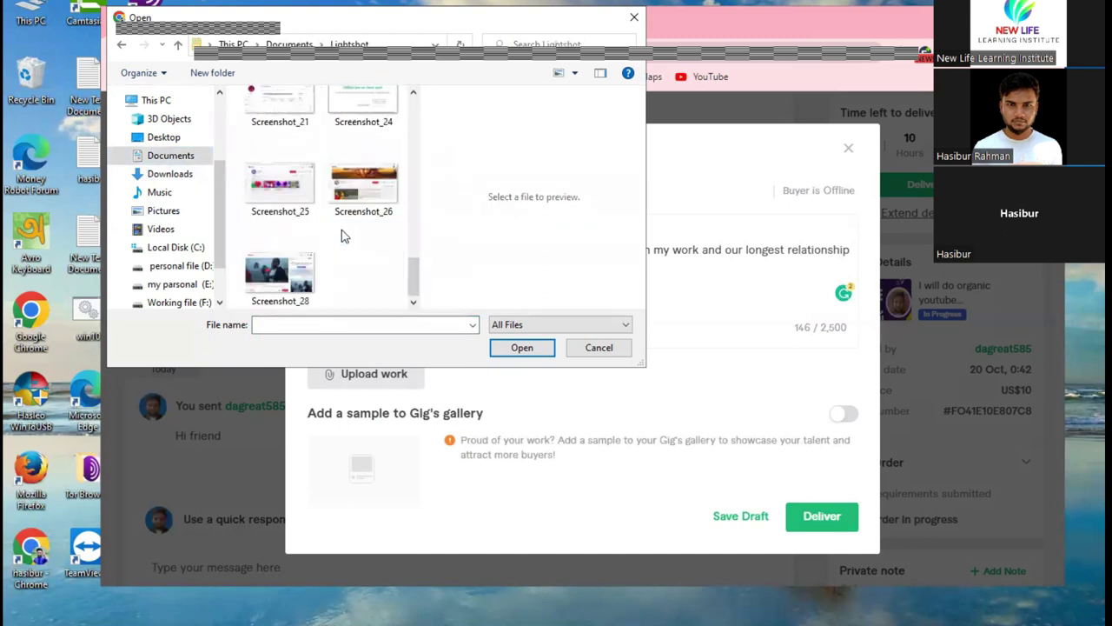
pyautogui.click(282, 280)
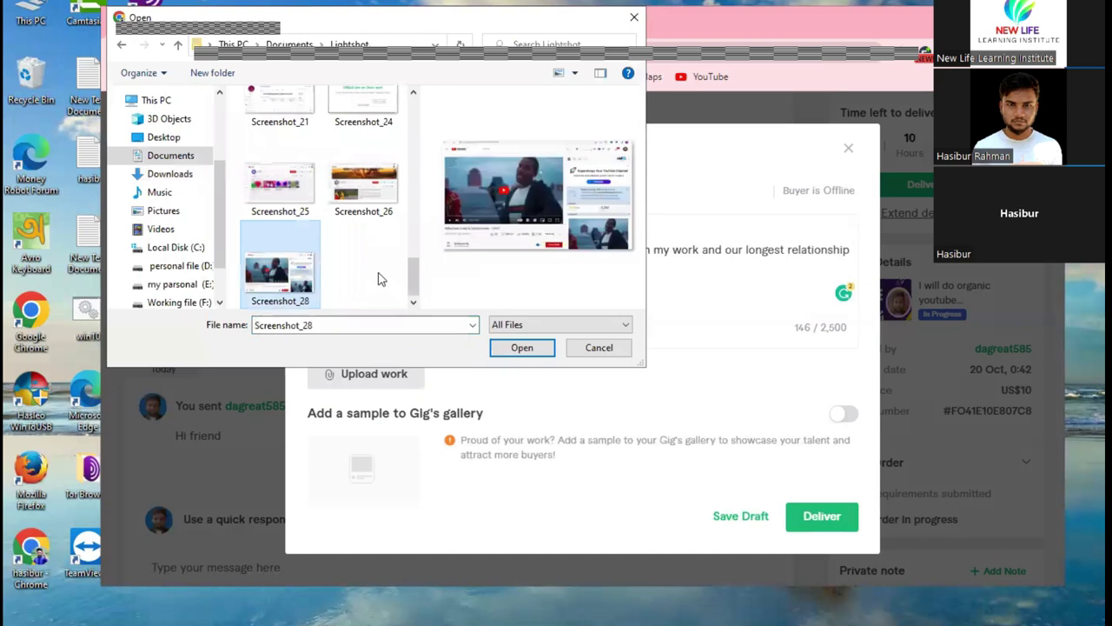
# Add Screenshot_18 to the selected Screenshot_28 and attach both screenshots to the delivery
pyautogui.scroll(5, 378, 279)
pyautogui.scroll(2, 373, 266)
pyautogui.scroll(-1, 374, 264)
pyautogui.scroll(8, 373, 260)
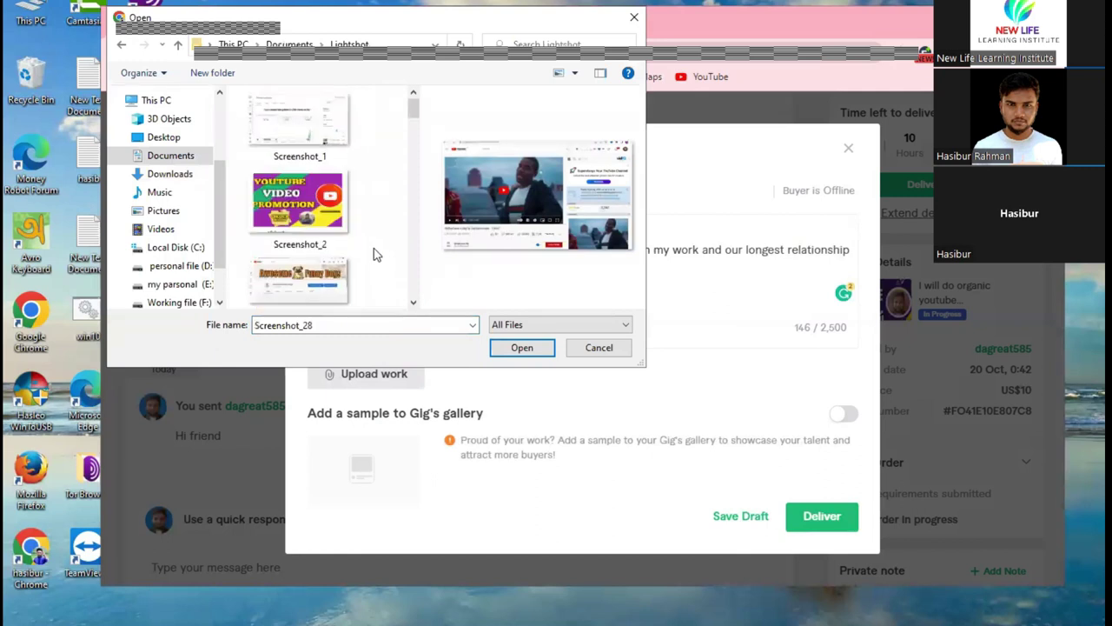
pyautogui.scroll(-8, 374, 252)
pyautogui.scroll(-2, 374, 252)
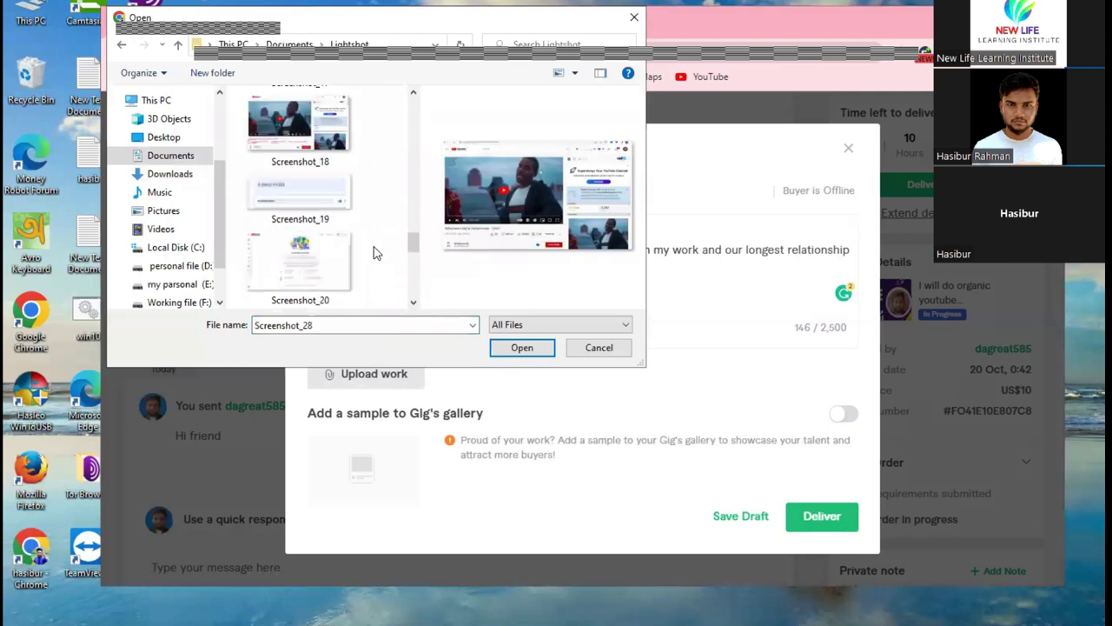
pyautogui.scroll(1, 374, 252)
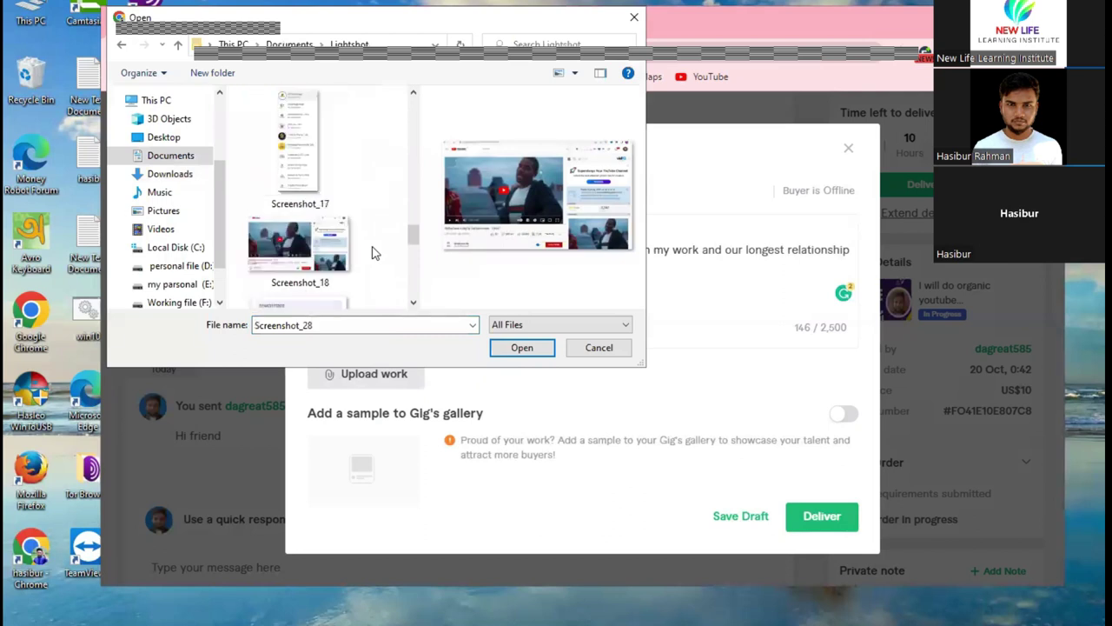
pyautogui.keyDown('ctrl'); pyautogui.click(295, 248); pyautogui.keyUp('ctrl')
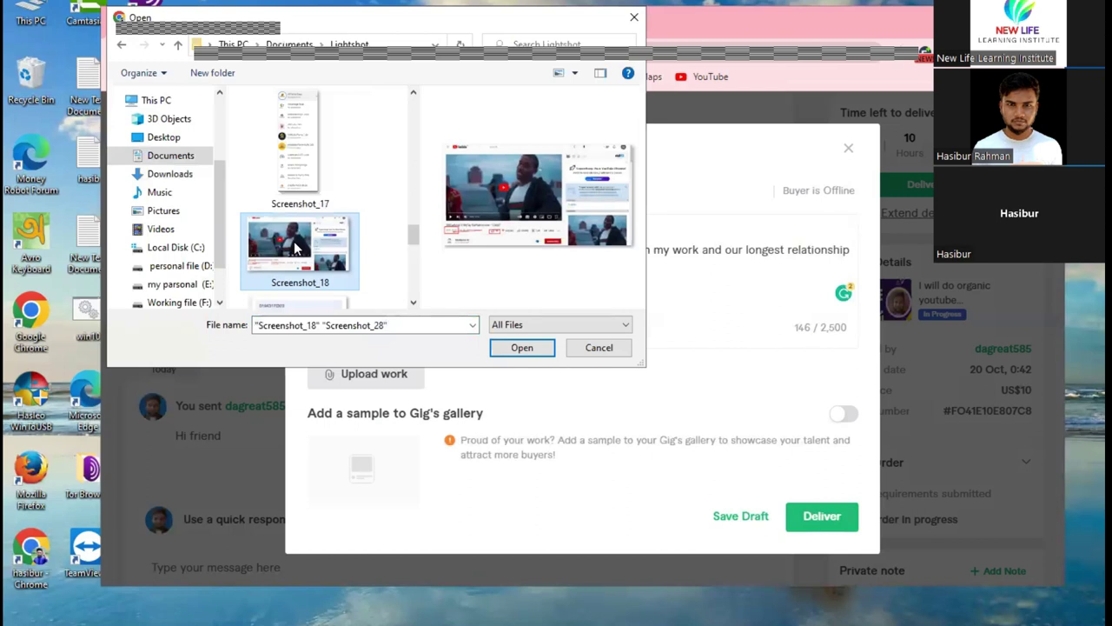
pyautogui.click(521, 348)
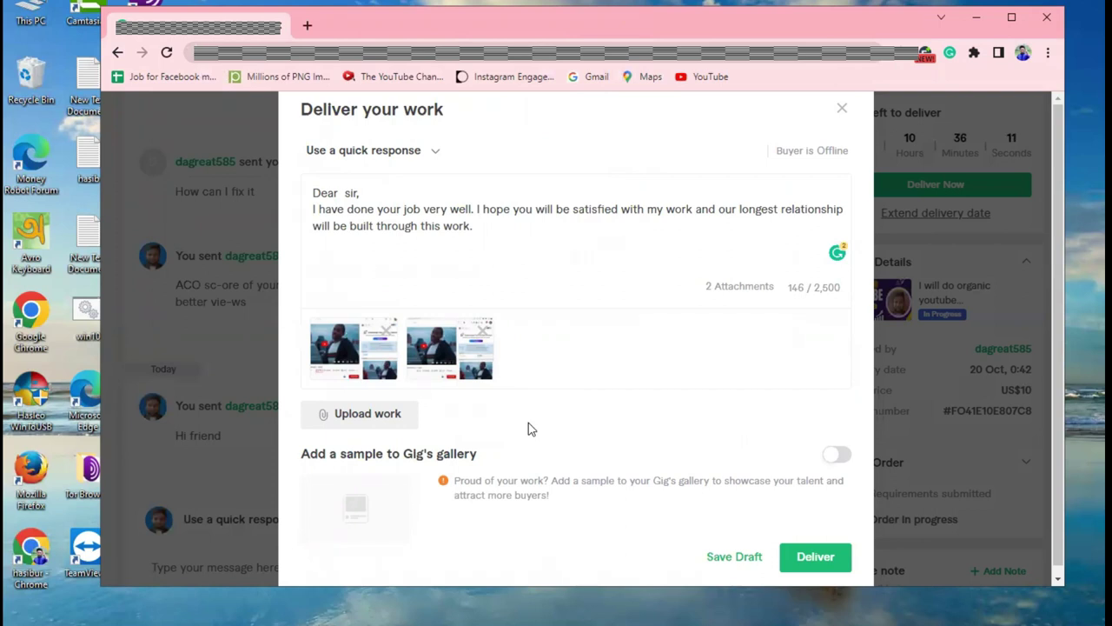
# Enable adding a sample to the Gig's gallery and deliver the order to the buyer
pyautogui.scroll(-1, 528, 422)
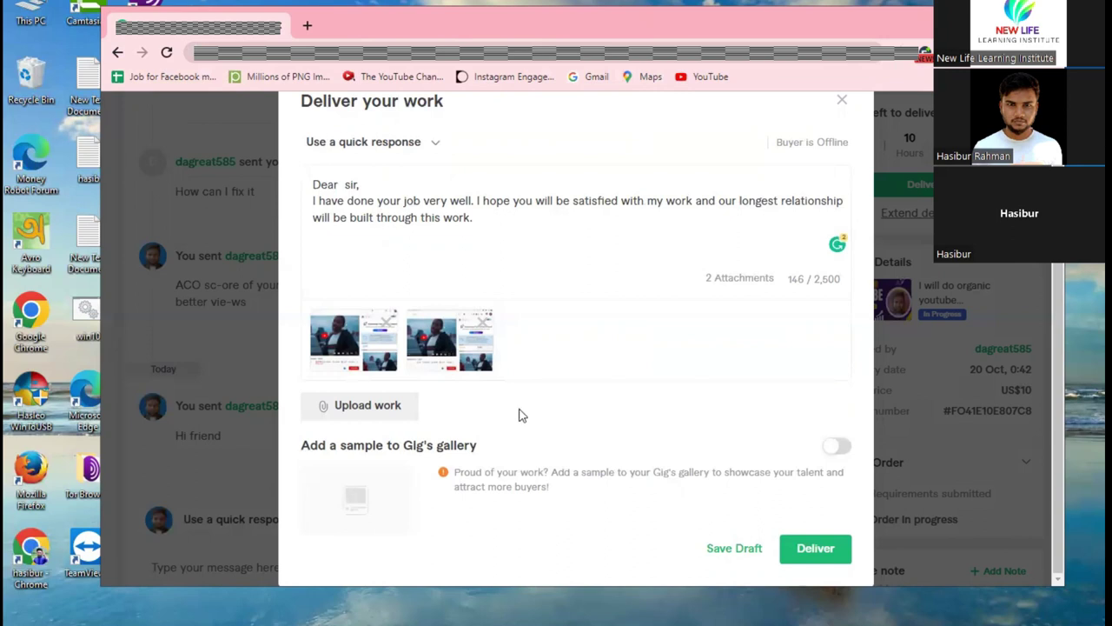
pyautogui.click(843, 448)
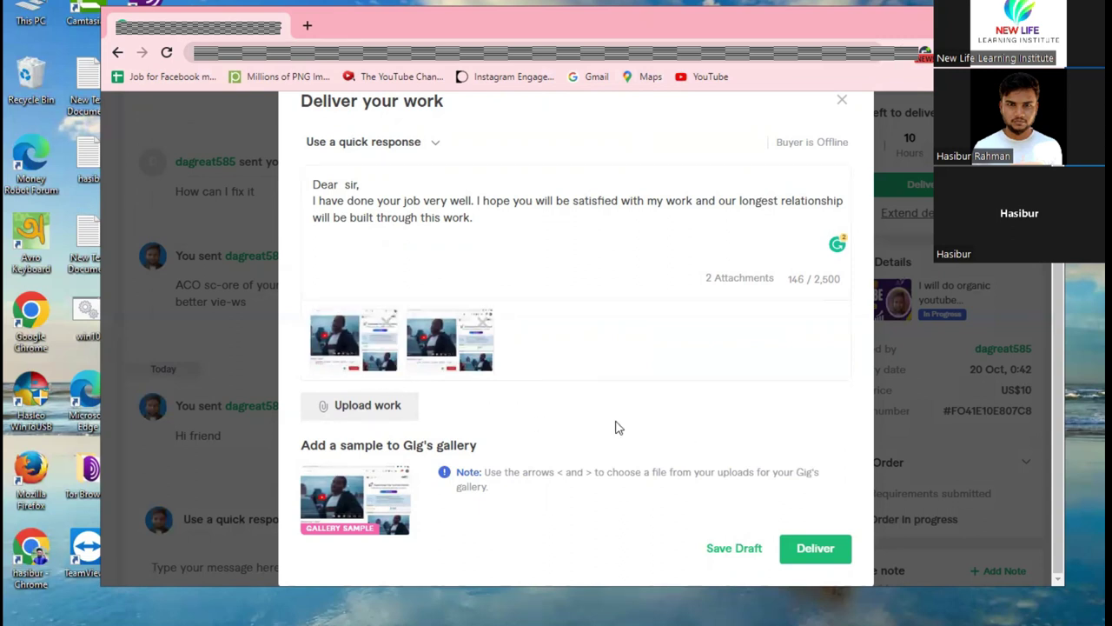
pyautogui.click(816, 554)
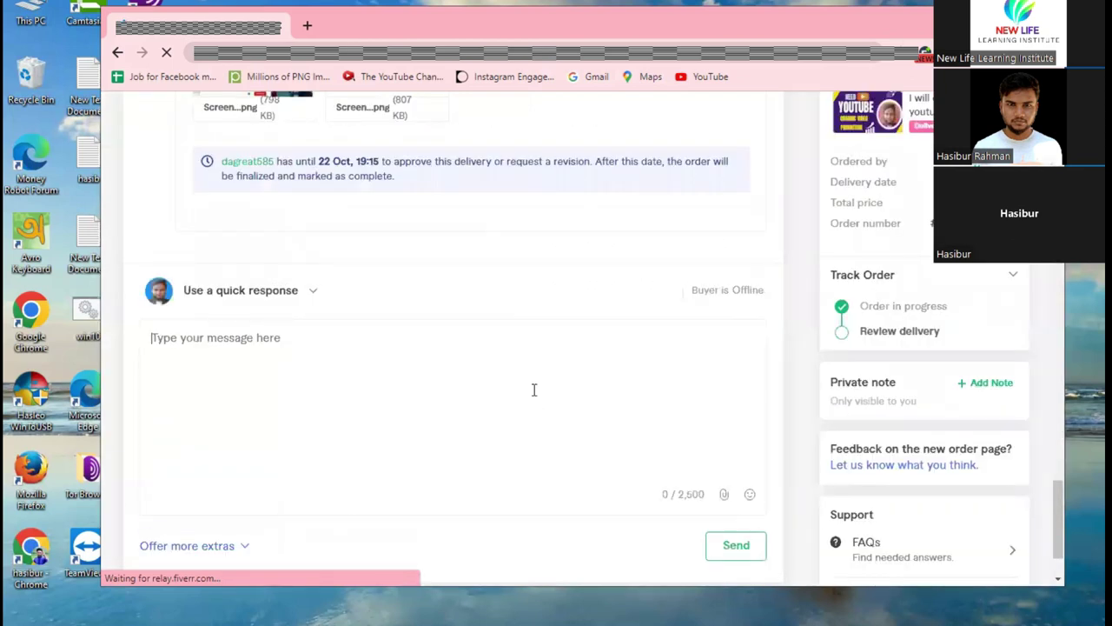
# Look through the submitted delivery and the earlier messages exchanged with the buyer on the order page
pyautogui.scroll(3, 534, 388)
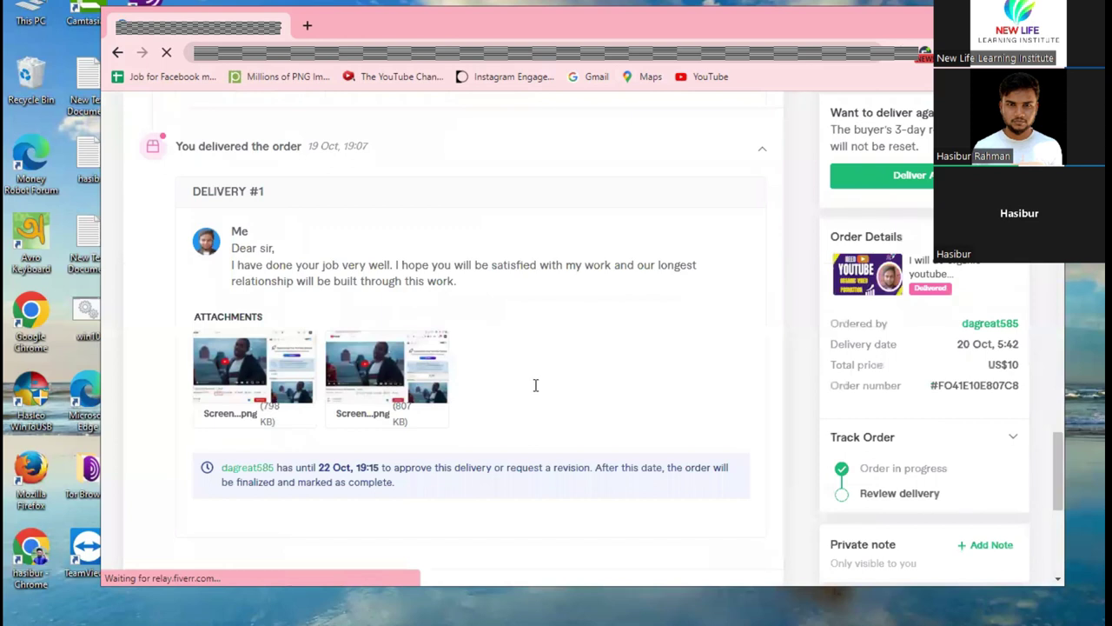
pyautogui.scroll(1, 535, 385)
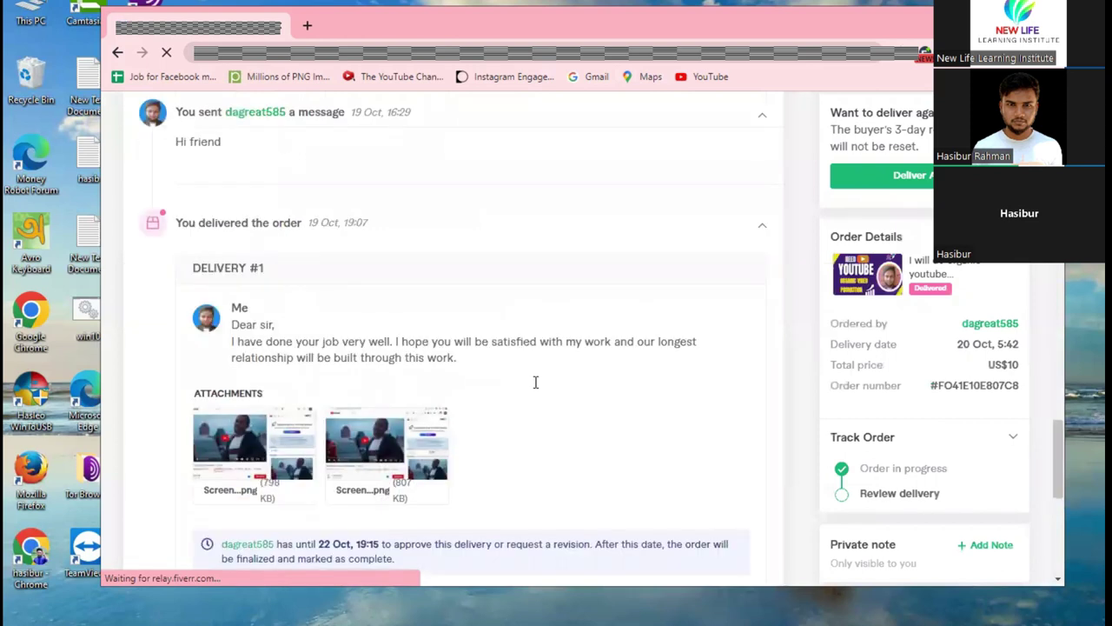
pyautogui.scroll(4, 535, 383)
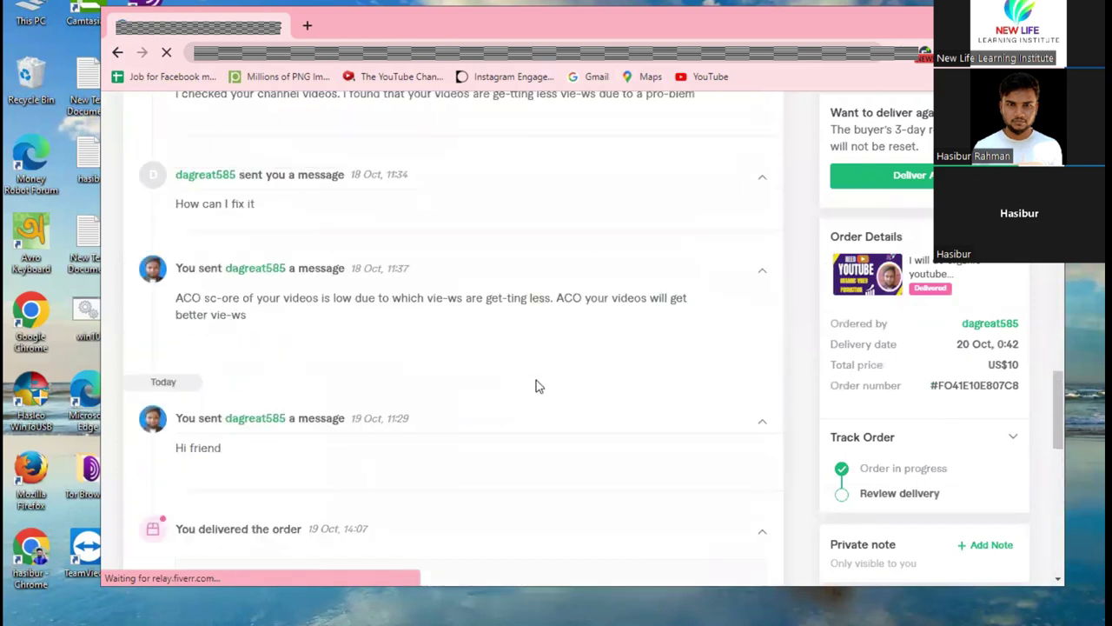
pyautogui.scroll(9, 536, 386)
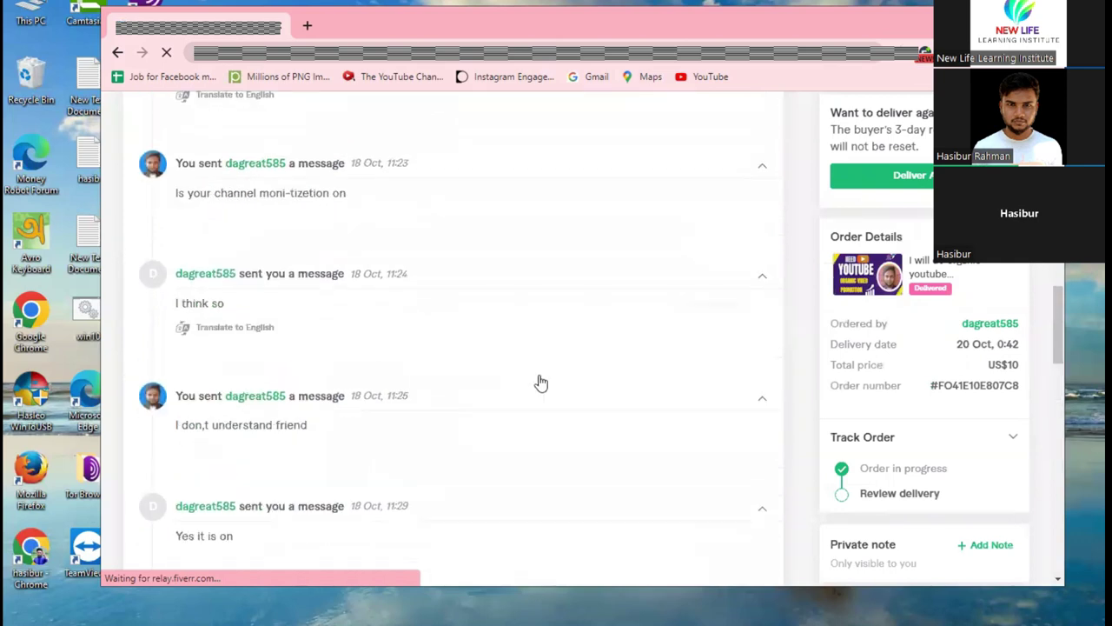
pyautogui.scroll(4, 541, 382)
pyautogui.scroll(1, 538, 380)
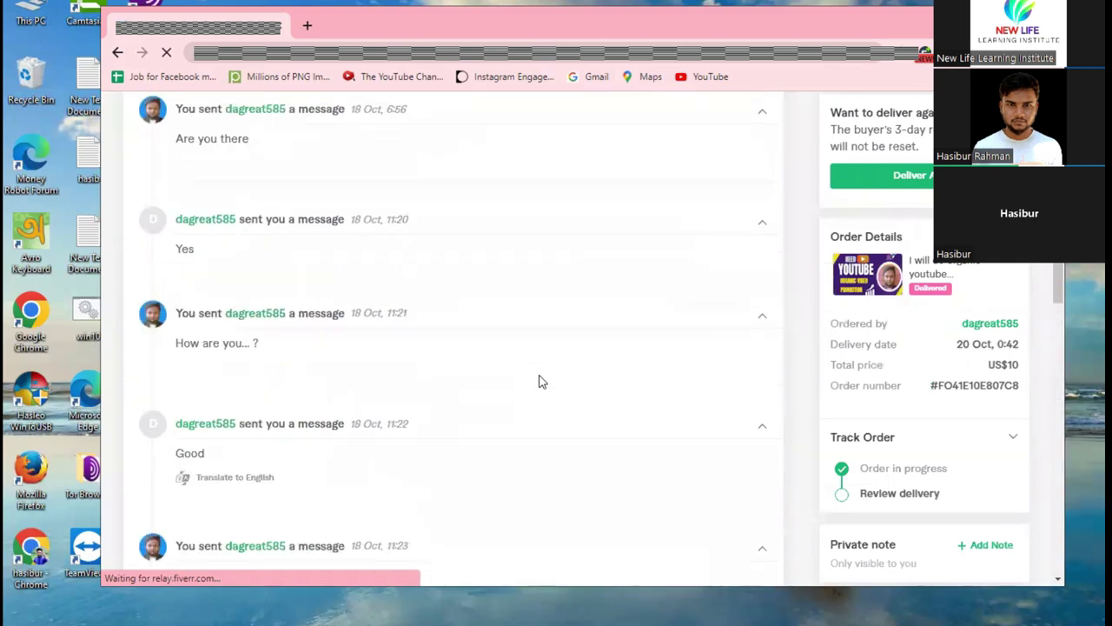
pyautogui.scroll(-3, 539, 380)
pyautogui.scroll(-4, 543, 380)
pyautogui.scroll(-4, 549, 381)
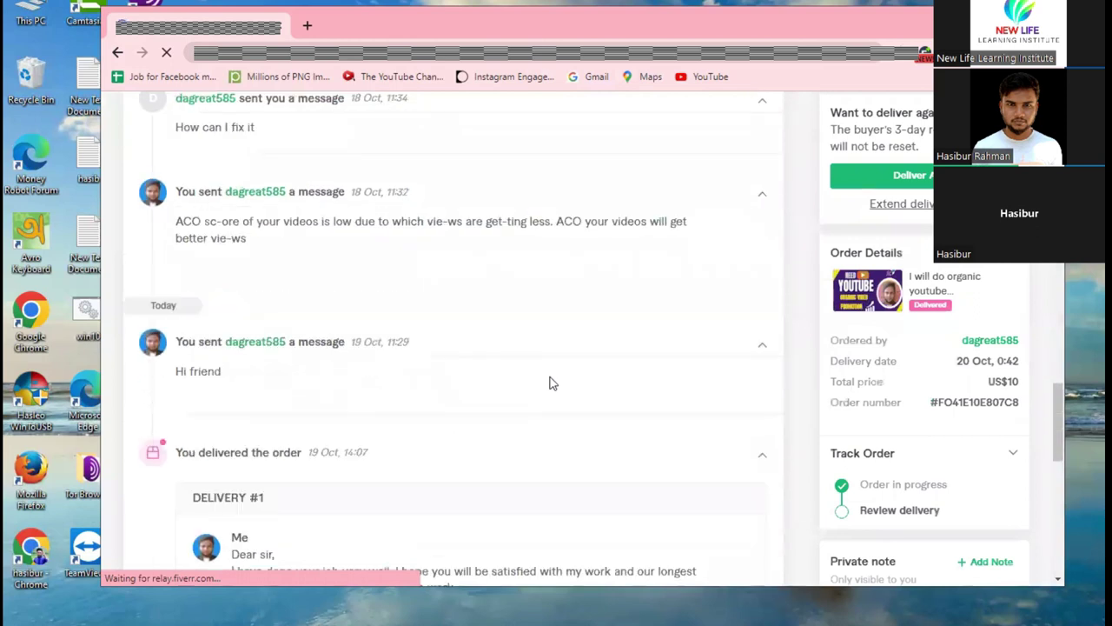
# Review Delivery #1's message, attachments and approval deadline, along with the reply area and the latest messages around it
pyautogui.scroll(-4, 550, 383)
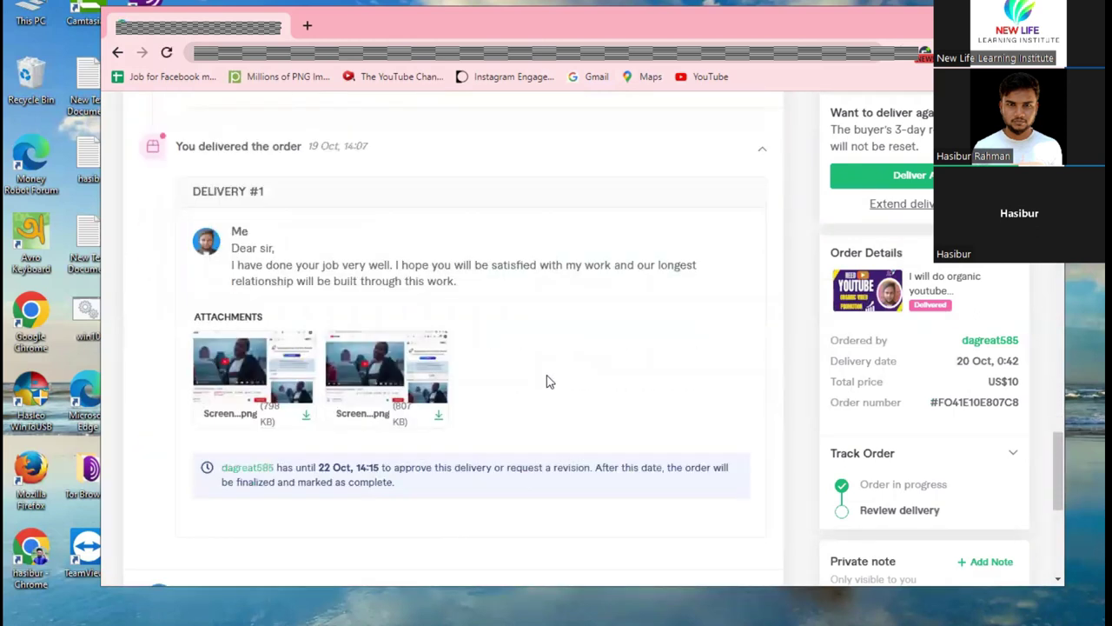
pyautogui.scroll(-2, 549, 379)
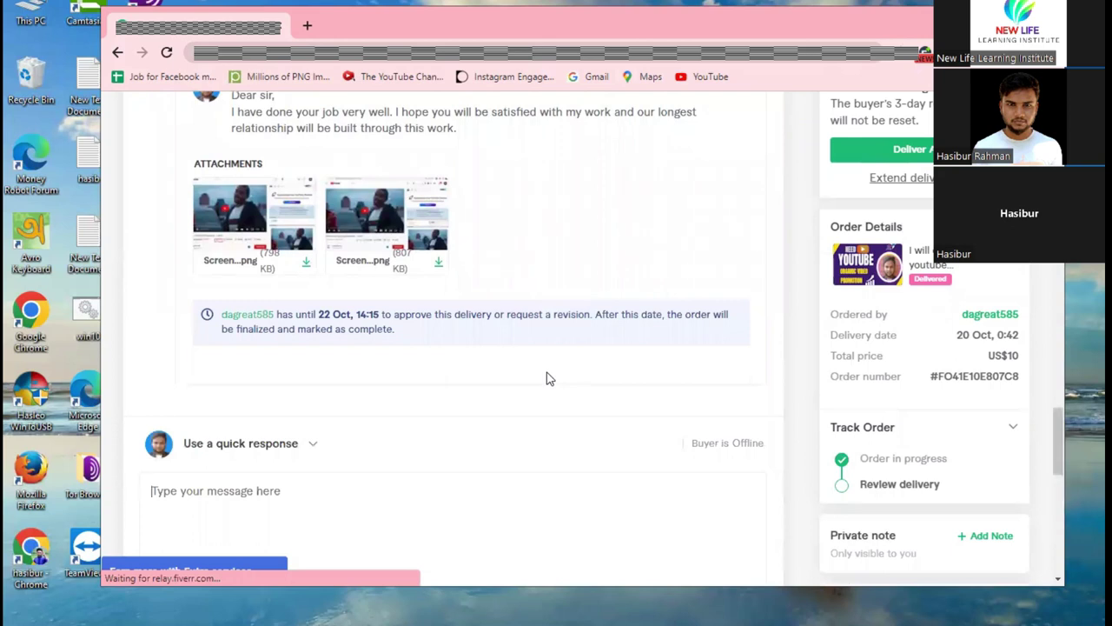
pyautogui.scroll(-1, 547, 378)
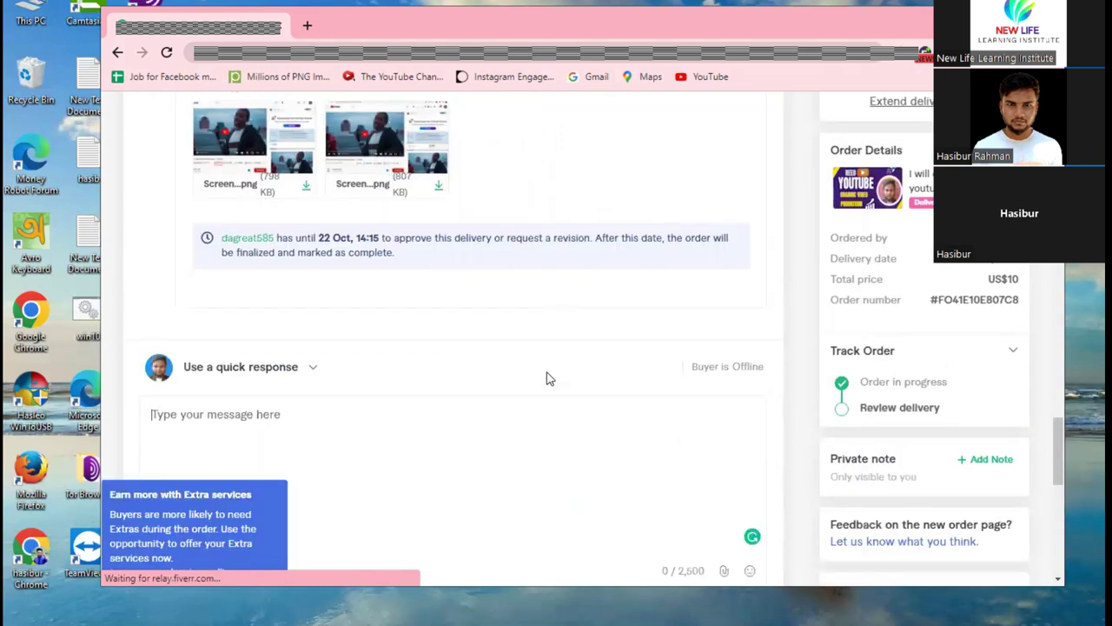
pyautogui.scroll(-1, 548, 375)
pyautogui.scroll(-1, 548, 371)
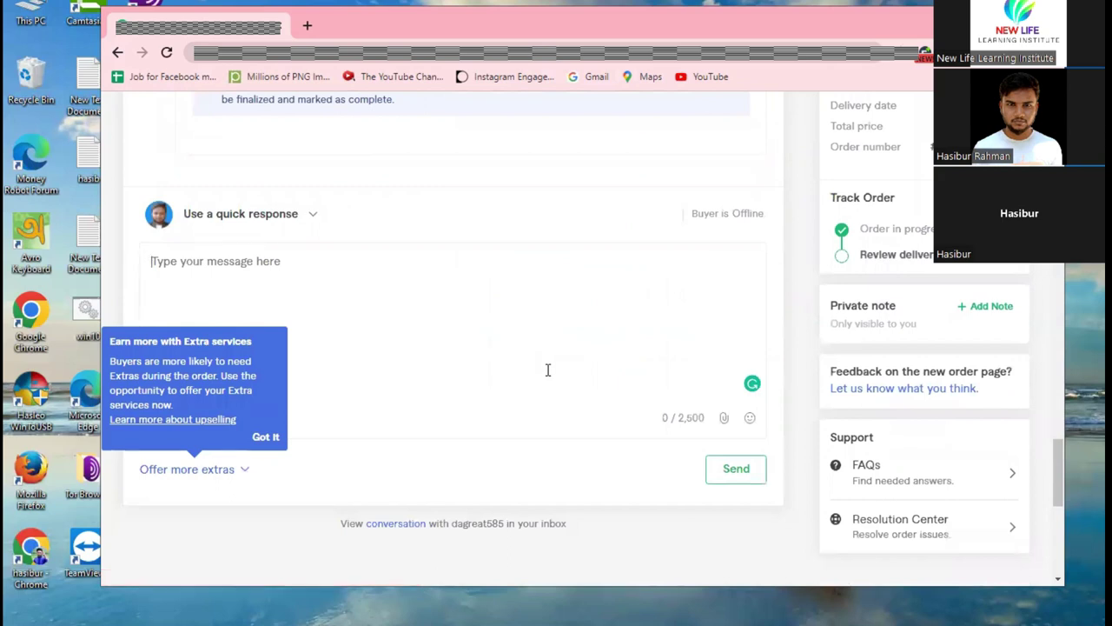
pyautogui.scroll(1, 548, 370)
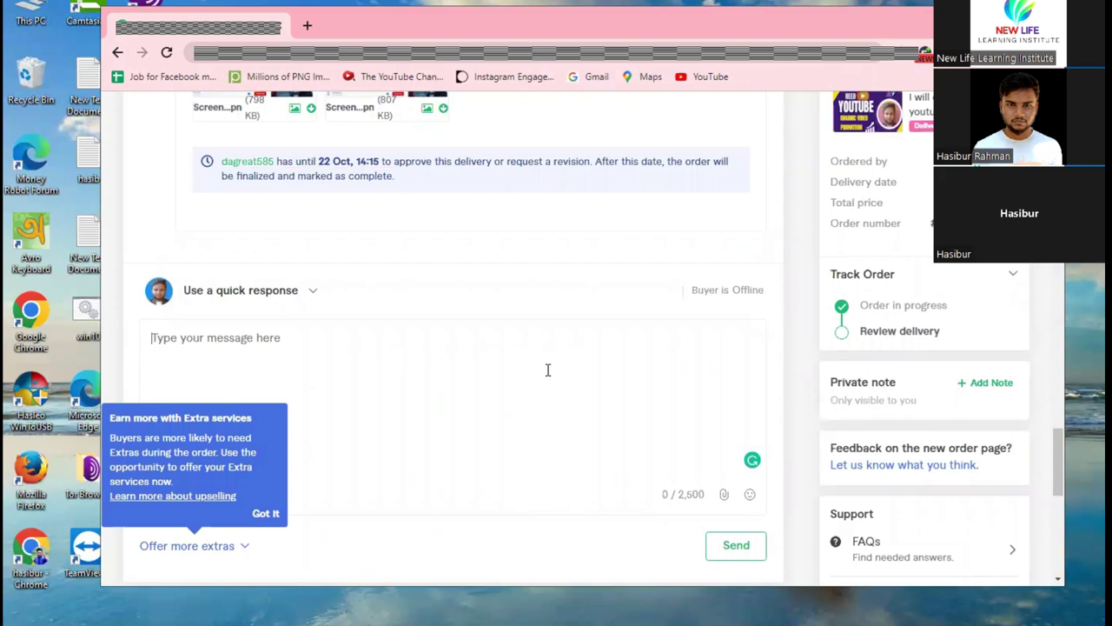
pyautogui.scroll(1, 547, 370)
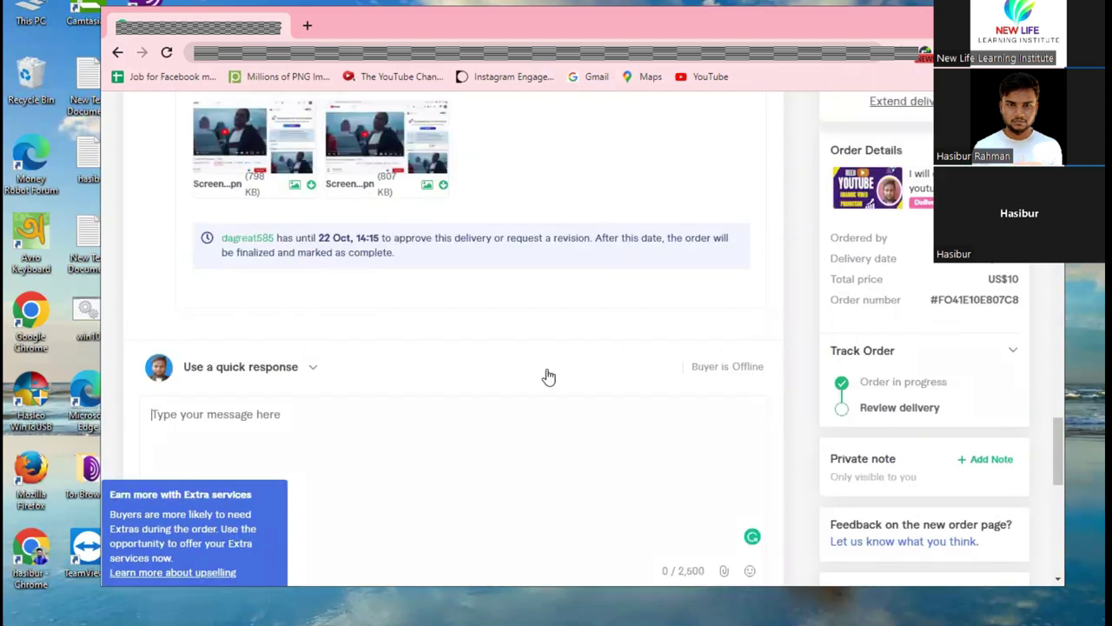
pyautogui.scroll(1, 547, 375)
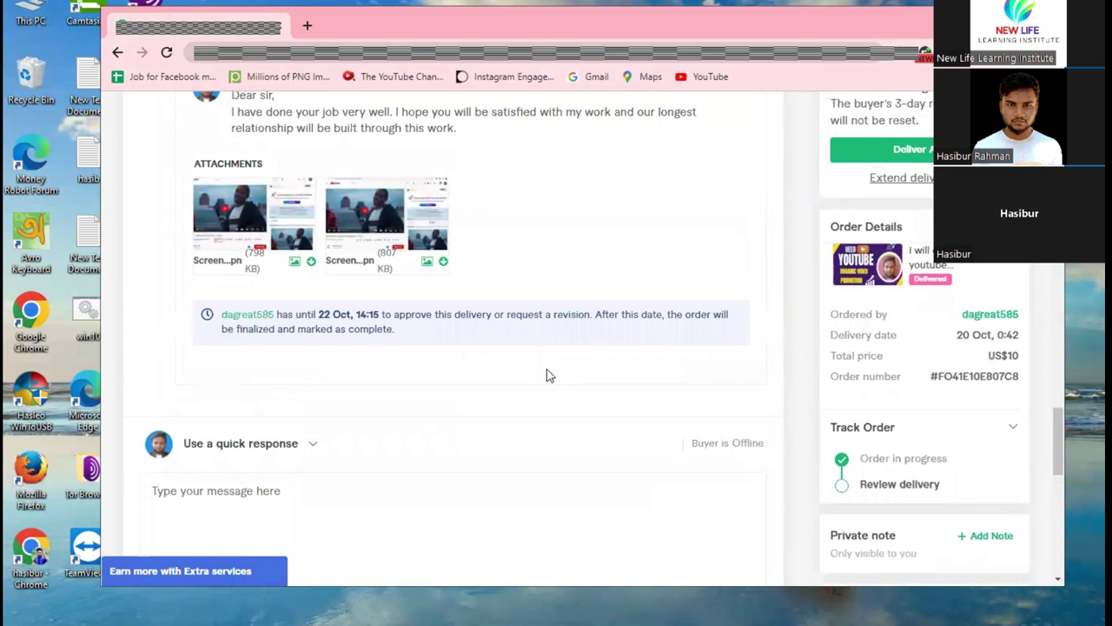
pyautogui.scroll(2, 547, 376)
pyautogui.scroll(1, 548, 375)
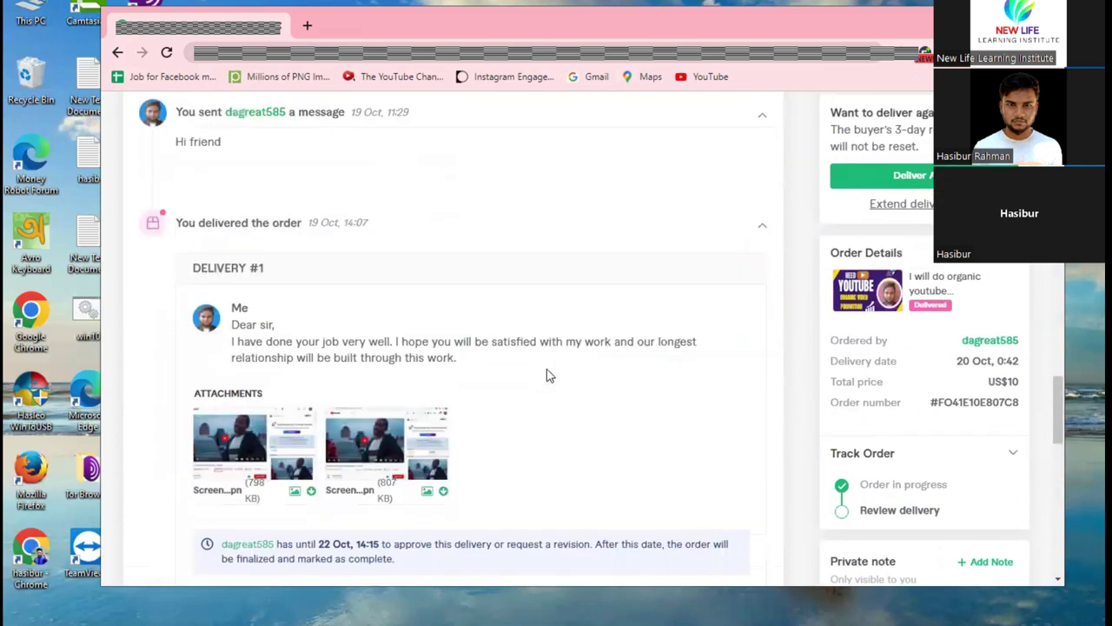
pyautogui.scroll(-2, 547, 376)
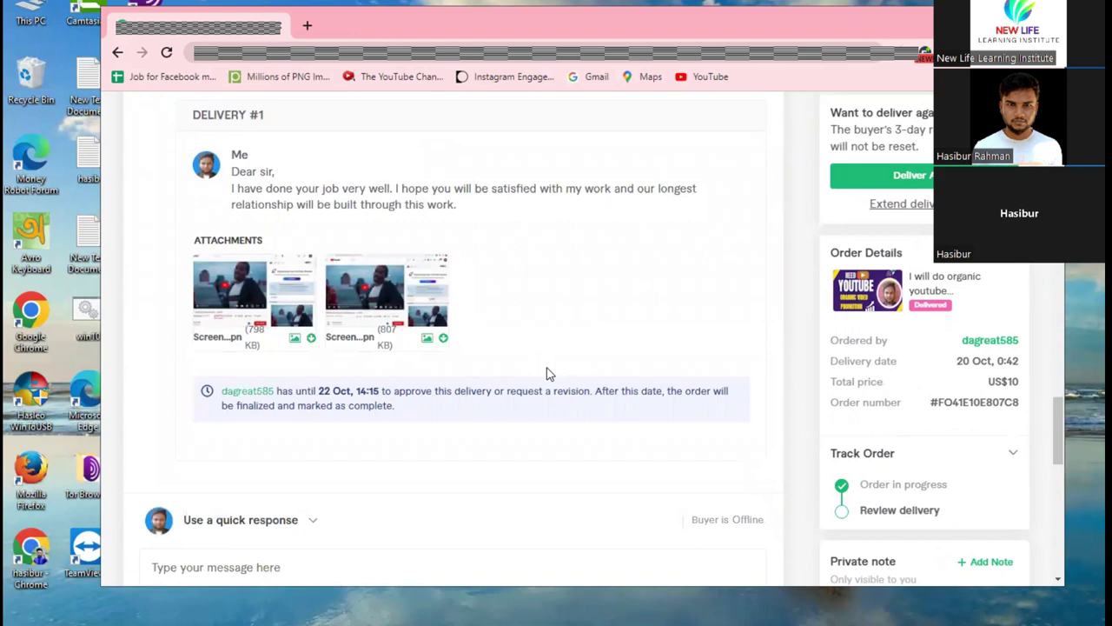
pyautogui.scroll(-1, 547, 373)
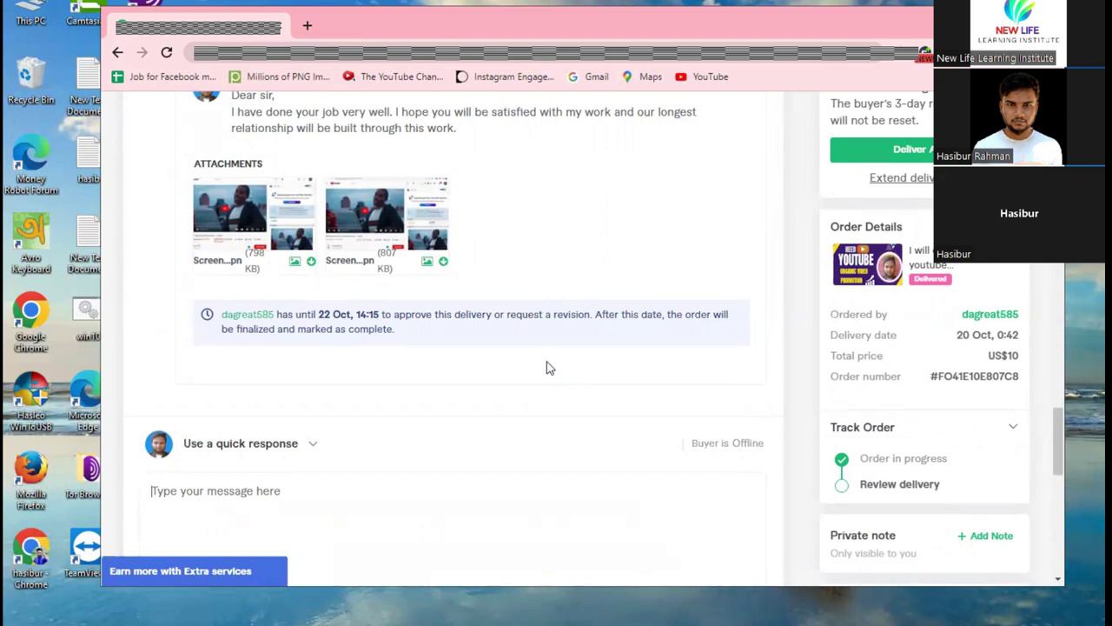
pyautogui.scroll(1, 547, 368)
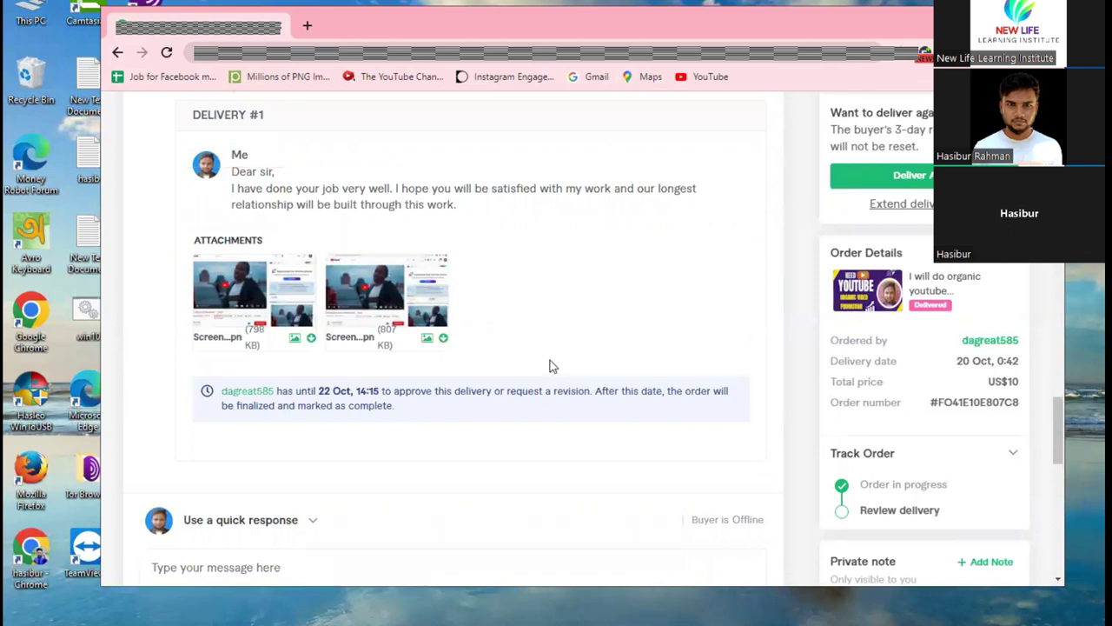
pyautogui.scroll(1, 550, 365)
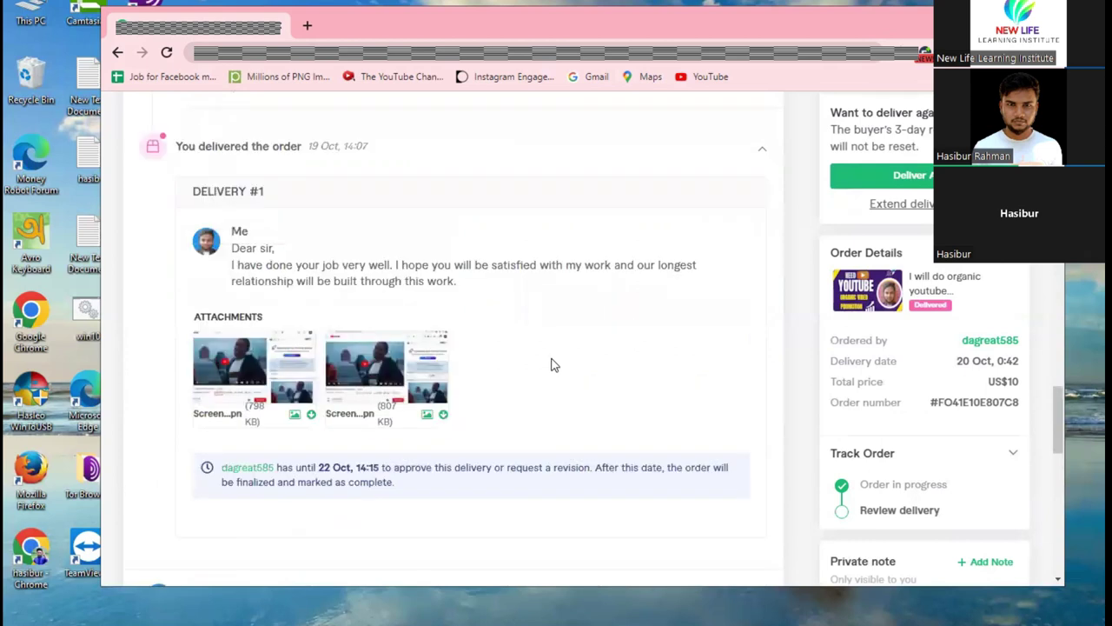
pyautogui.scroll(5, 554, 365)
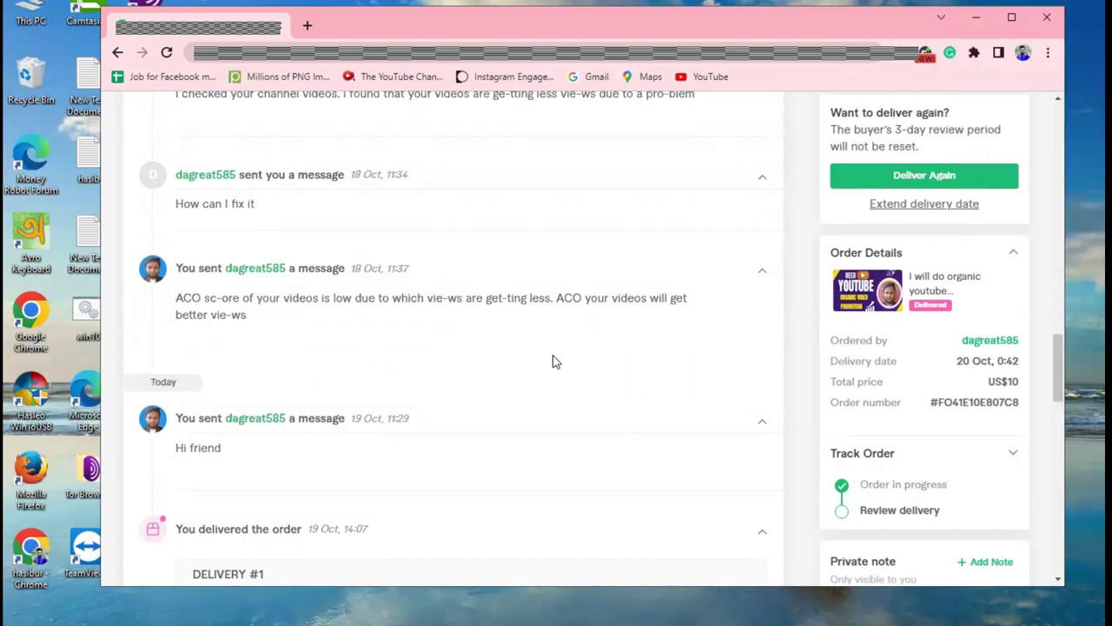
pyautogui.scroll(-1, 556, 361)
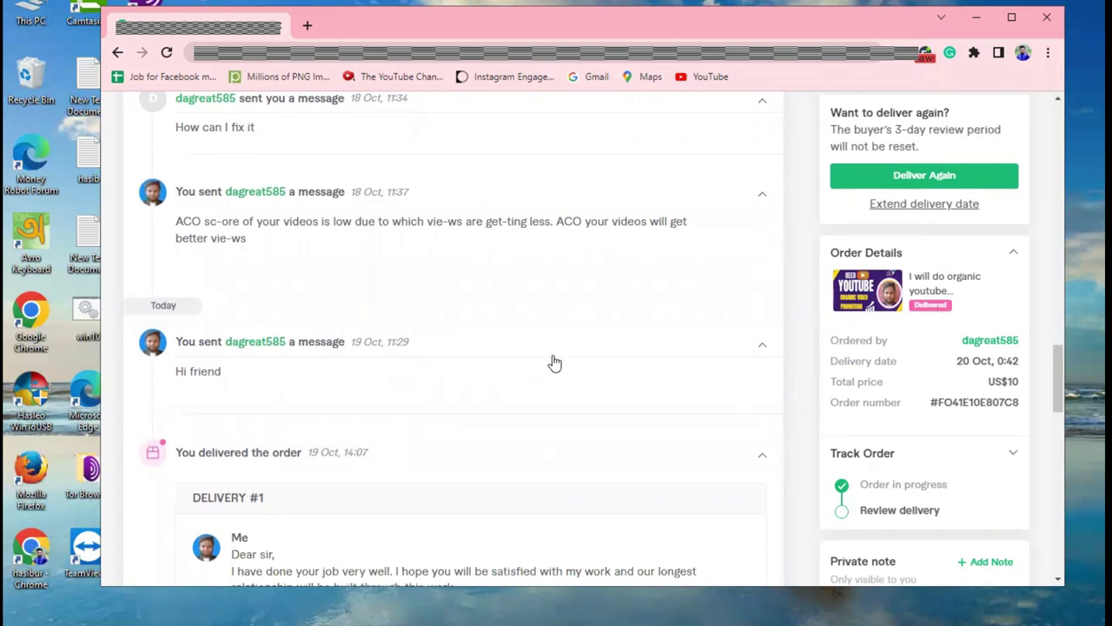
pyautogui.scroll(-2, 555, 362)
pyautogui.scroll(-1, 558, 361)
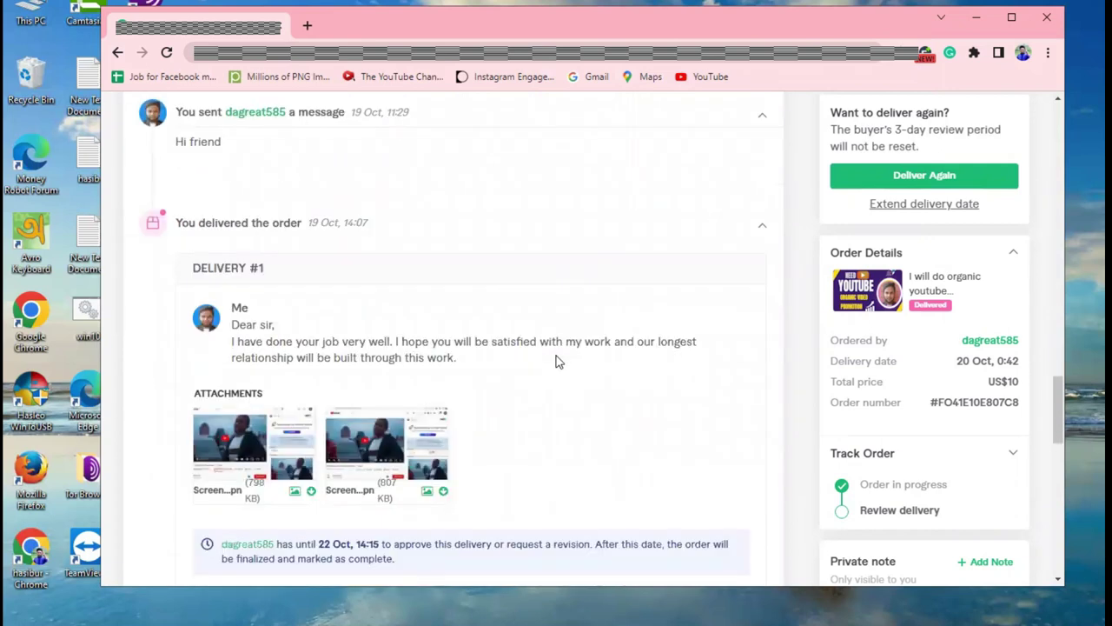